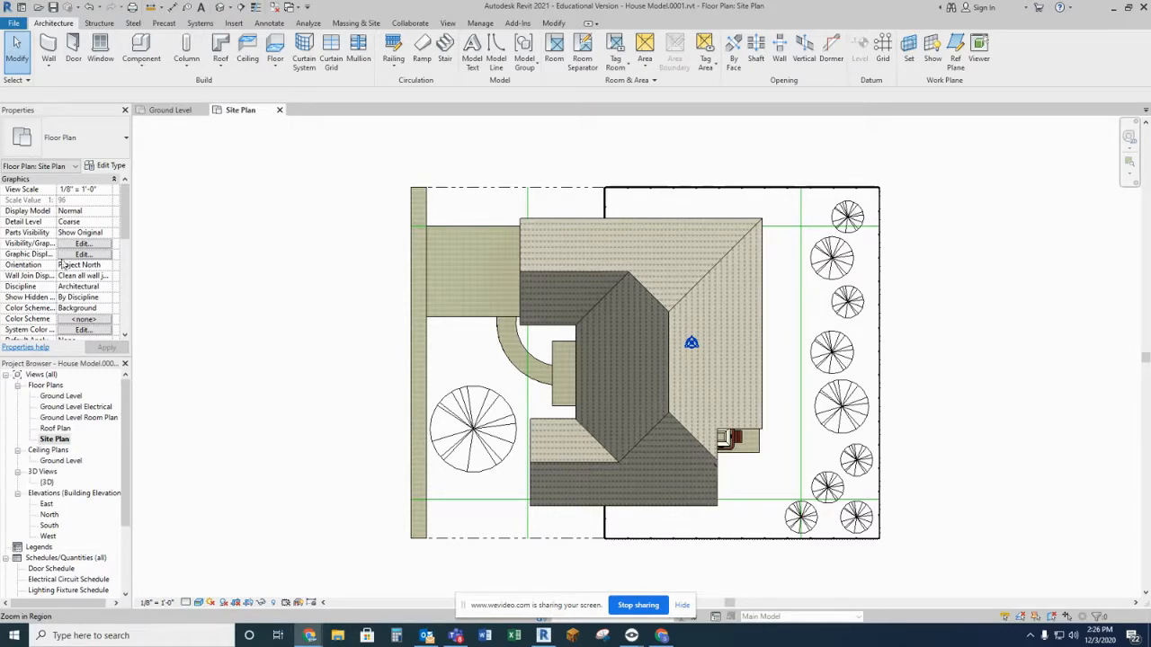
# Step: Set the visual style of the Site Plan view to Realistic
pyautogui.click(87, 254)
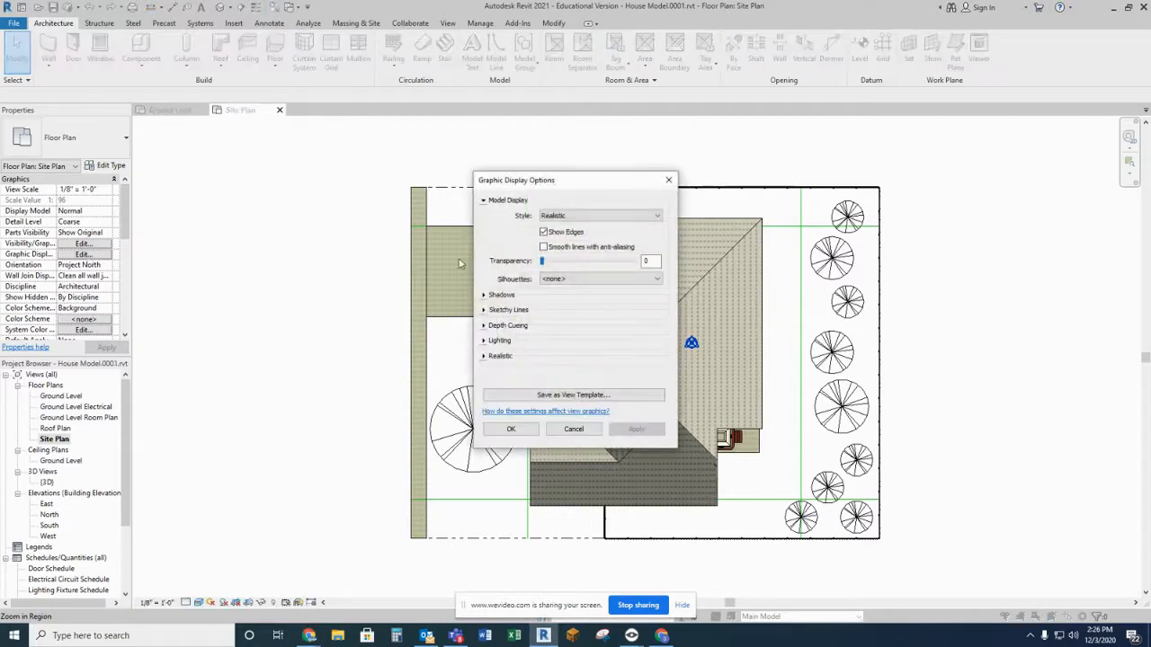
pyautogui.click(668, 179)
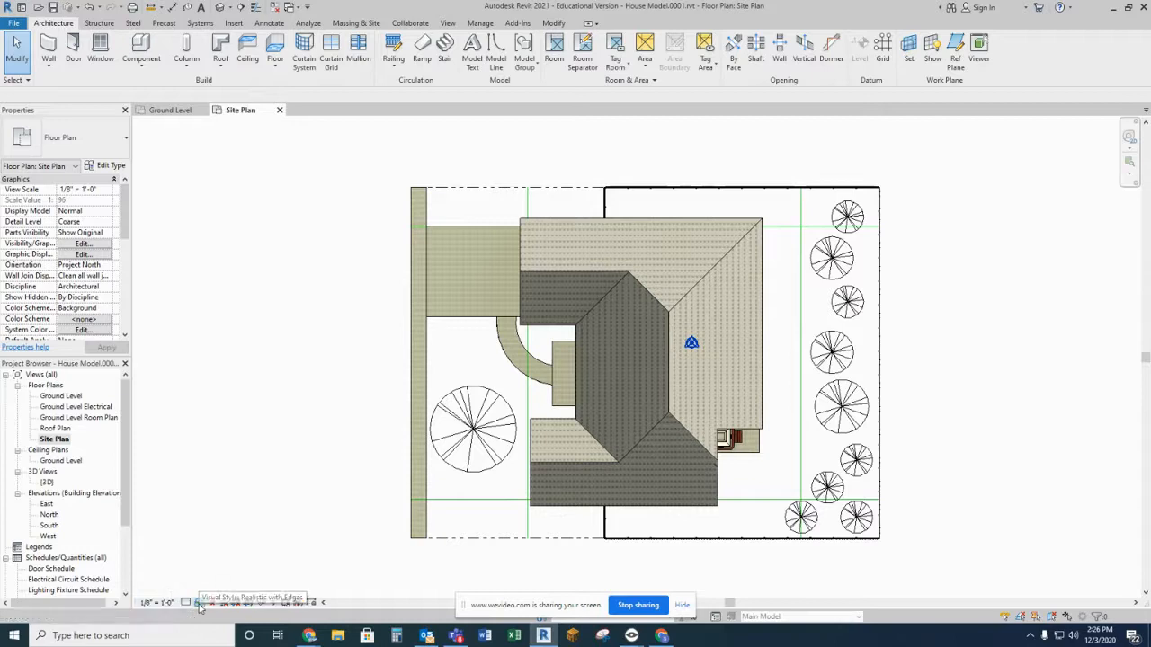
pyautogui.click(199, 604)
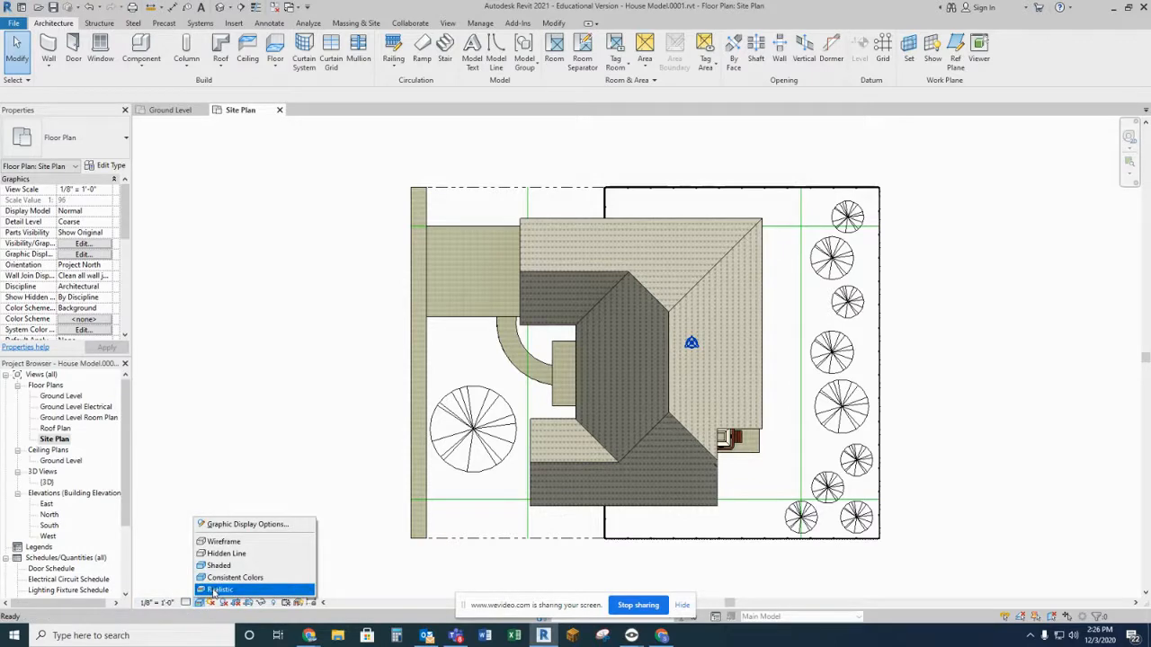
pyautogui.click(216, 590)
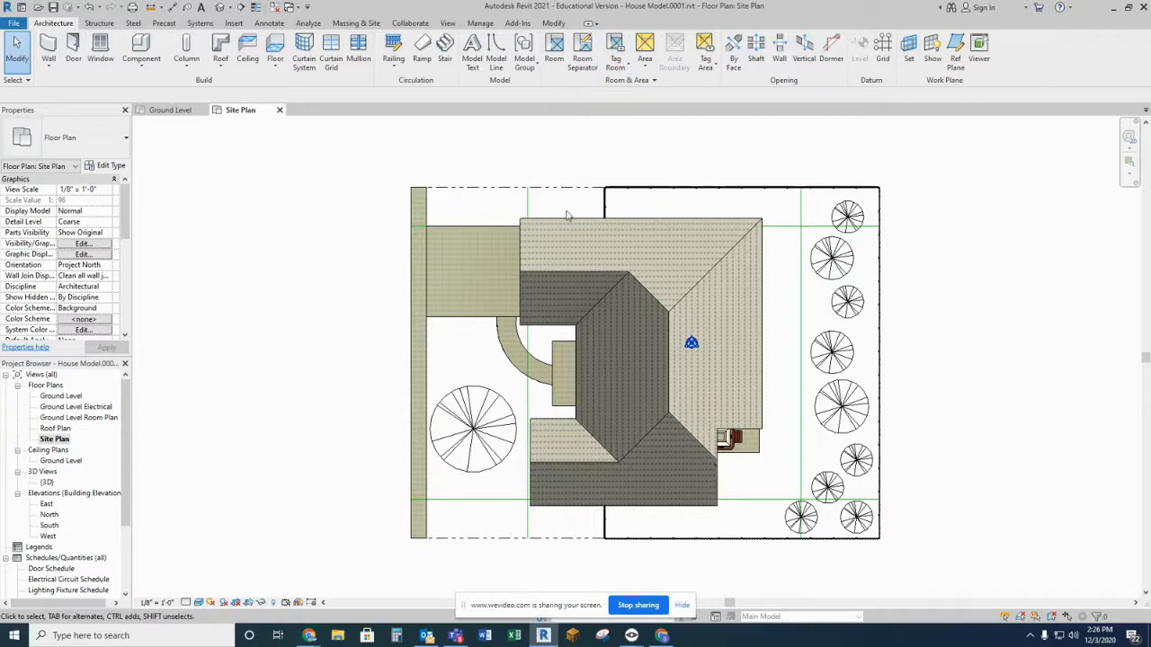
# Step: Hide the roof category in the Site Plan view to expose the floor layout underneath
pyautogui.click(698, 226)
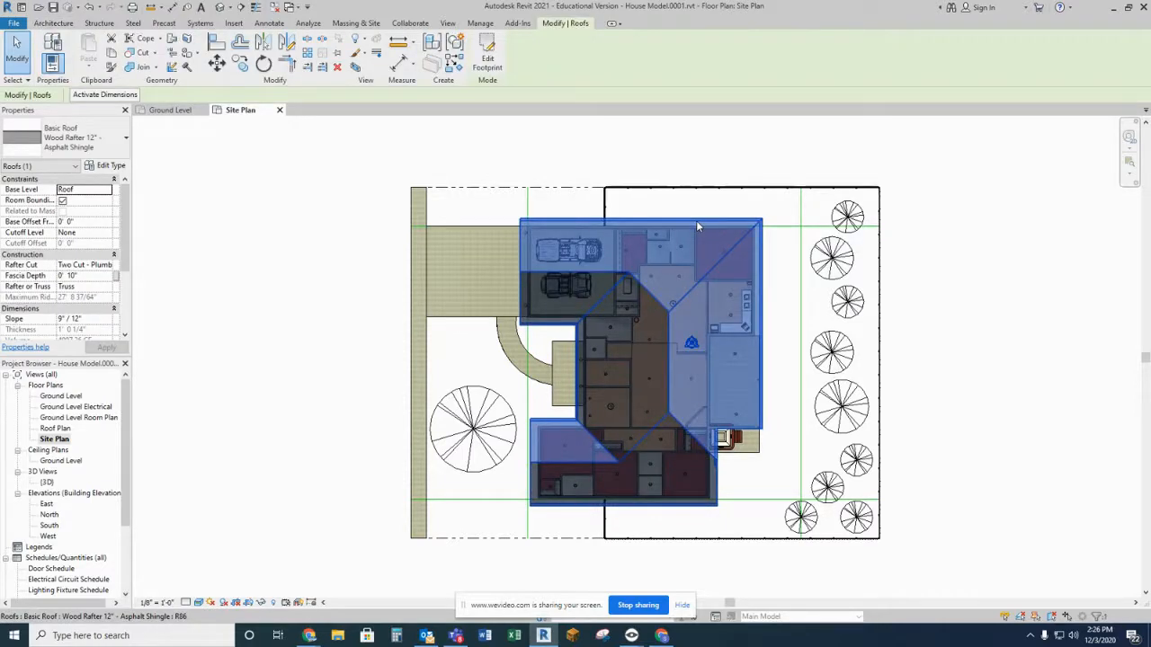
pyautogui.rightClick(697, 225)
pyautogui.moveTo(737, 278)
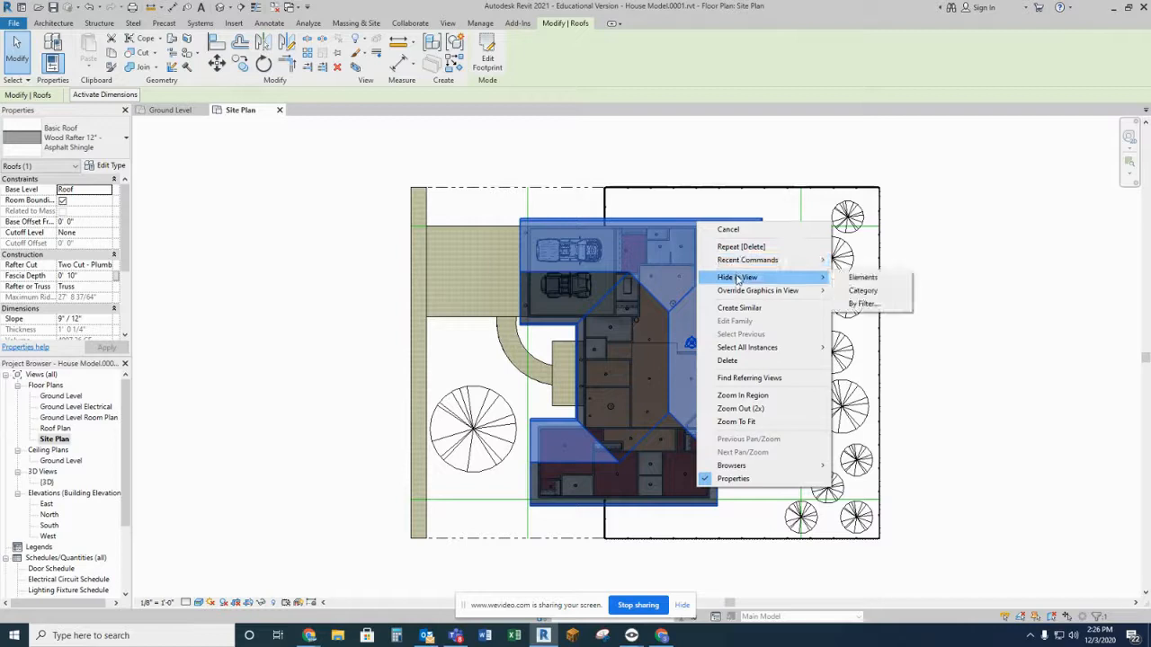
pyautogui.click(861, 291)
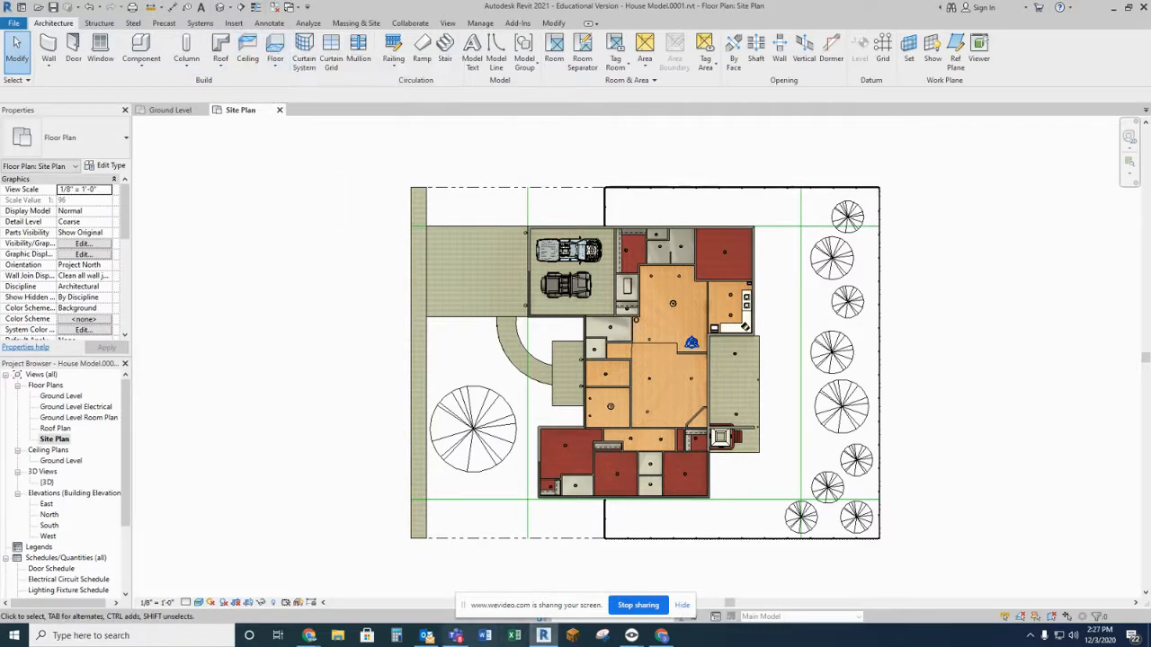
# Step: Switch to Google Images in Chrome and search for "grass tileable texture"
pyautogui.moveTo(306, 632)
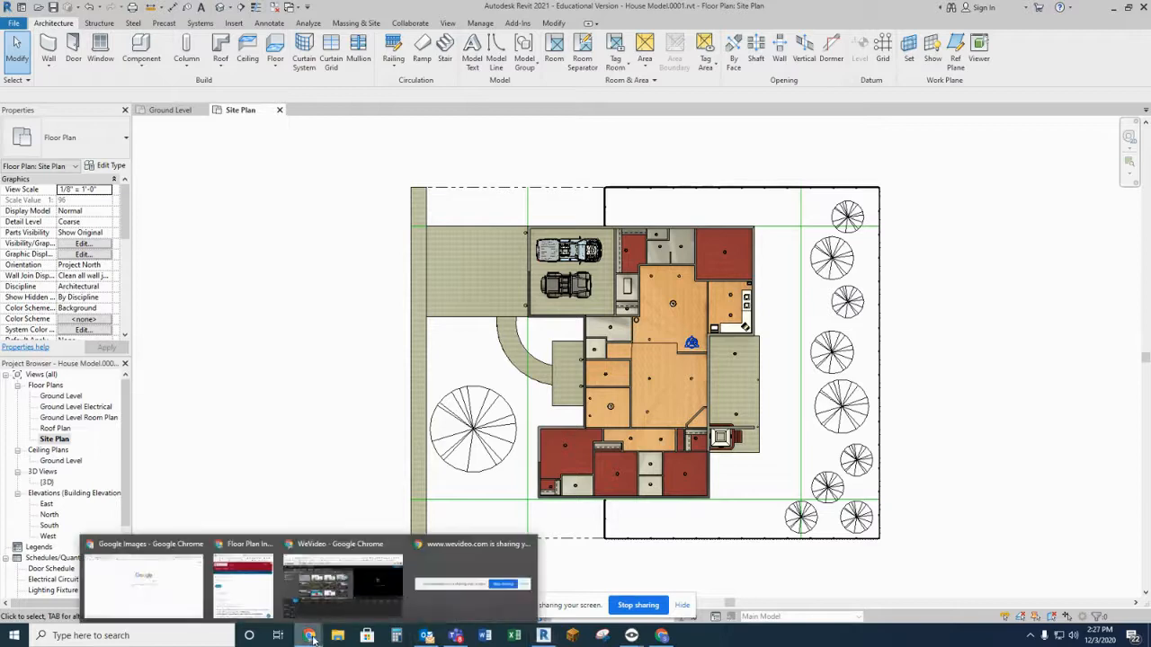
pyautogui.click(148, 589)
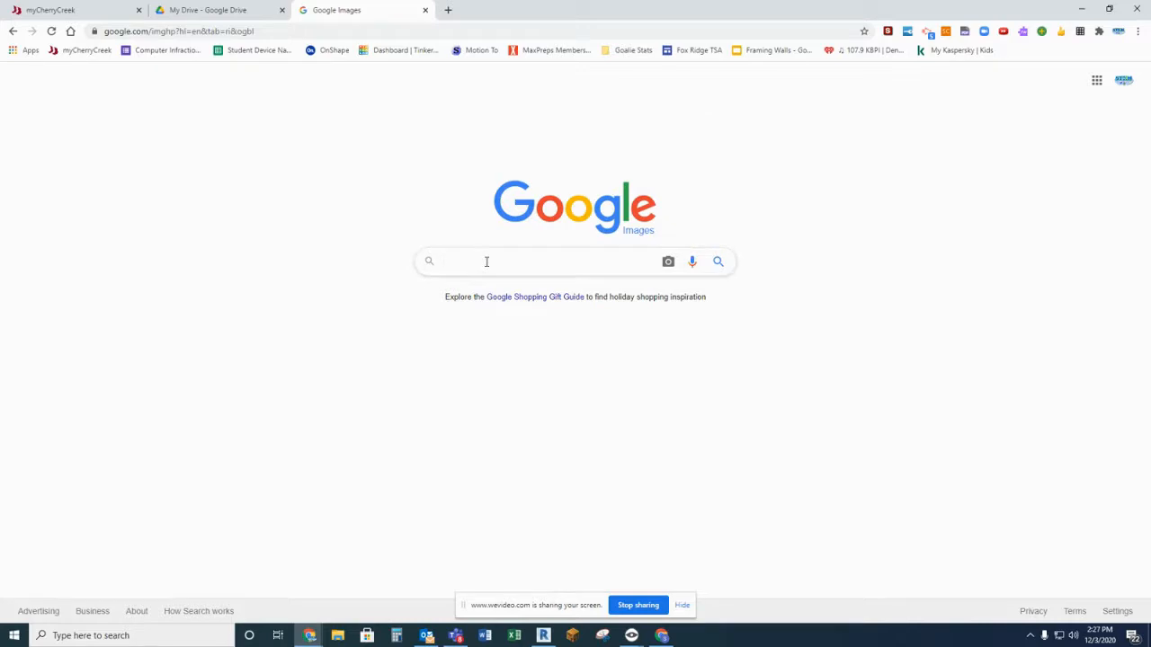
pyautogui.write('grass ')
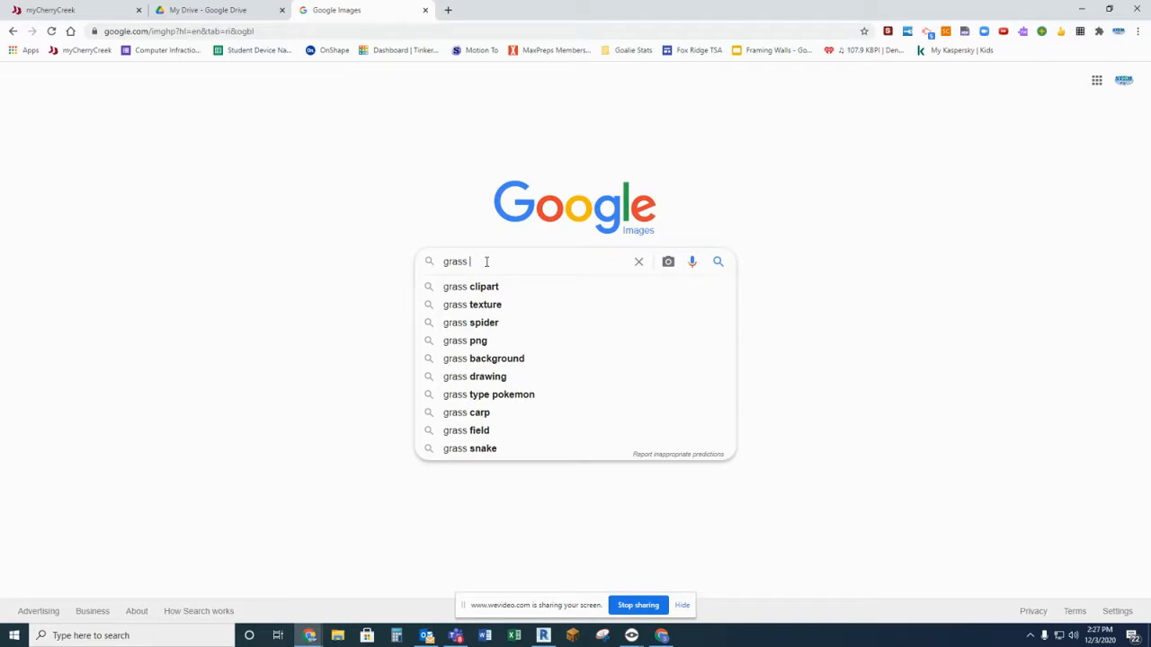
pyautogui.write('ti')
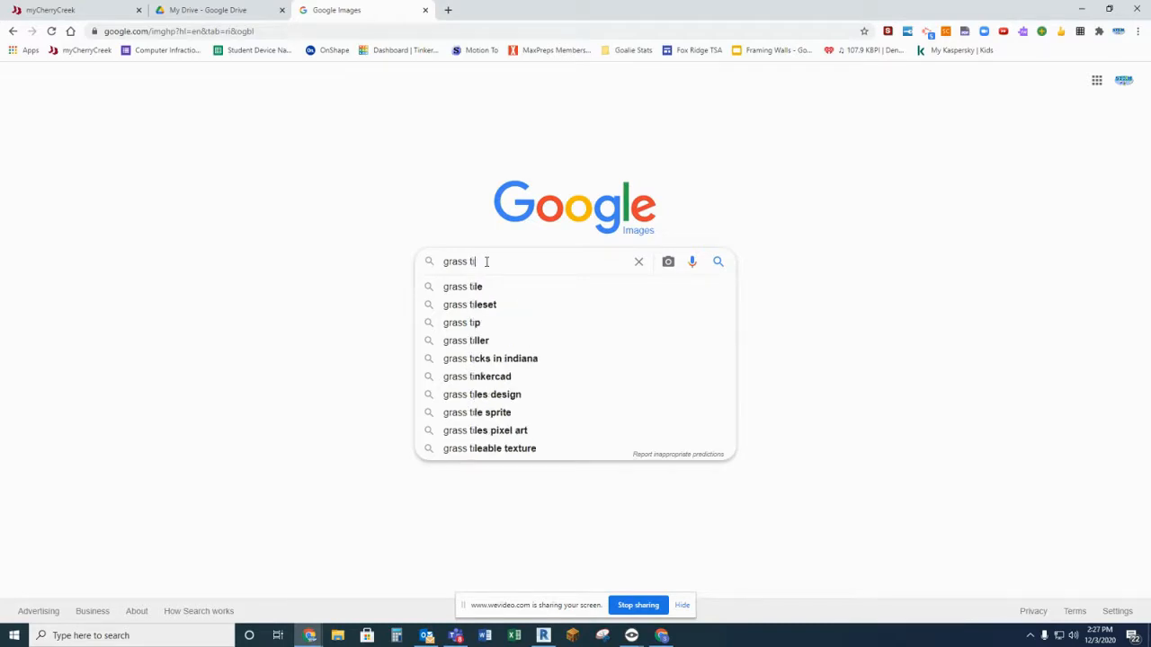
pyautogui.write('leable')
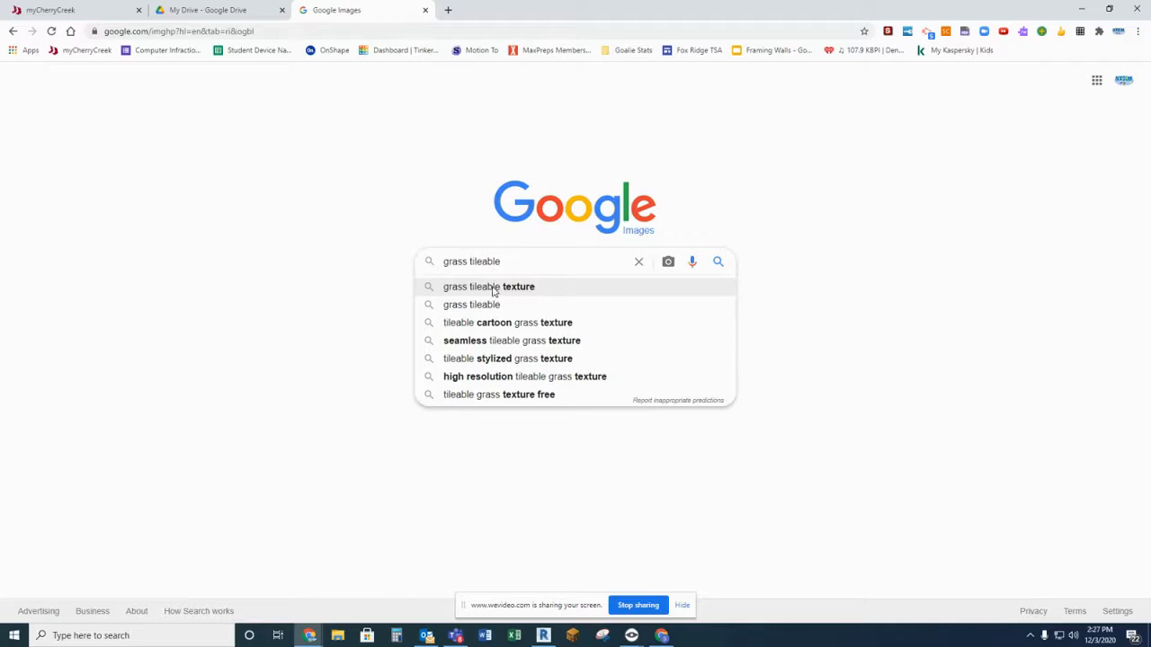
pyautogui.click(492, 287)
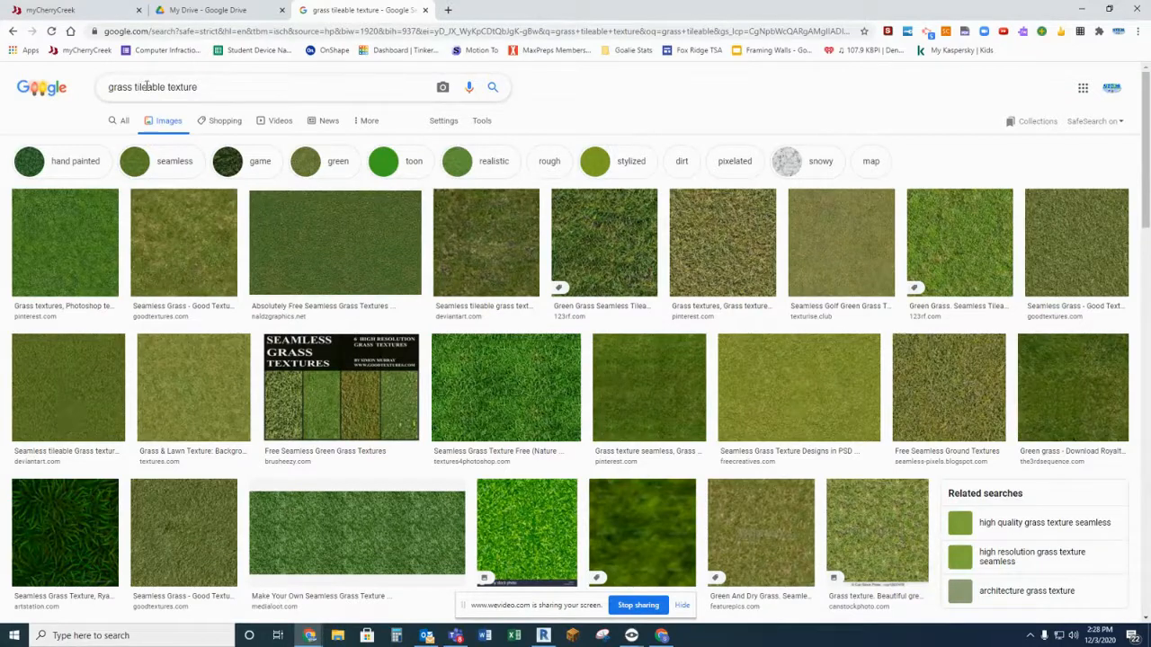
# Step: Try to save the enlarged image of the first grass texture result as a JPEG in the Documents folder
pyautogui.click(56, 270)
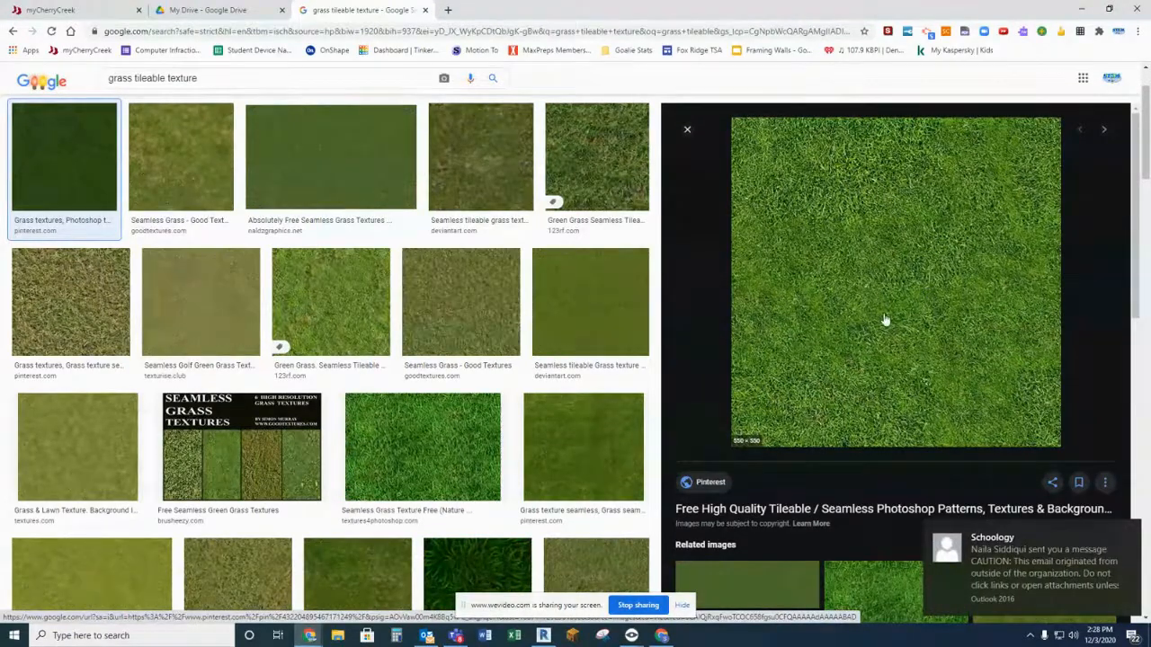
pyautogui.click(1129, 534)
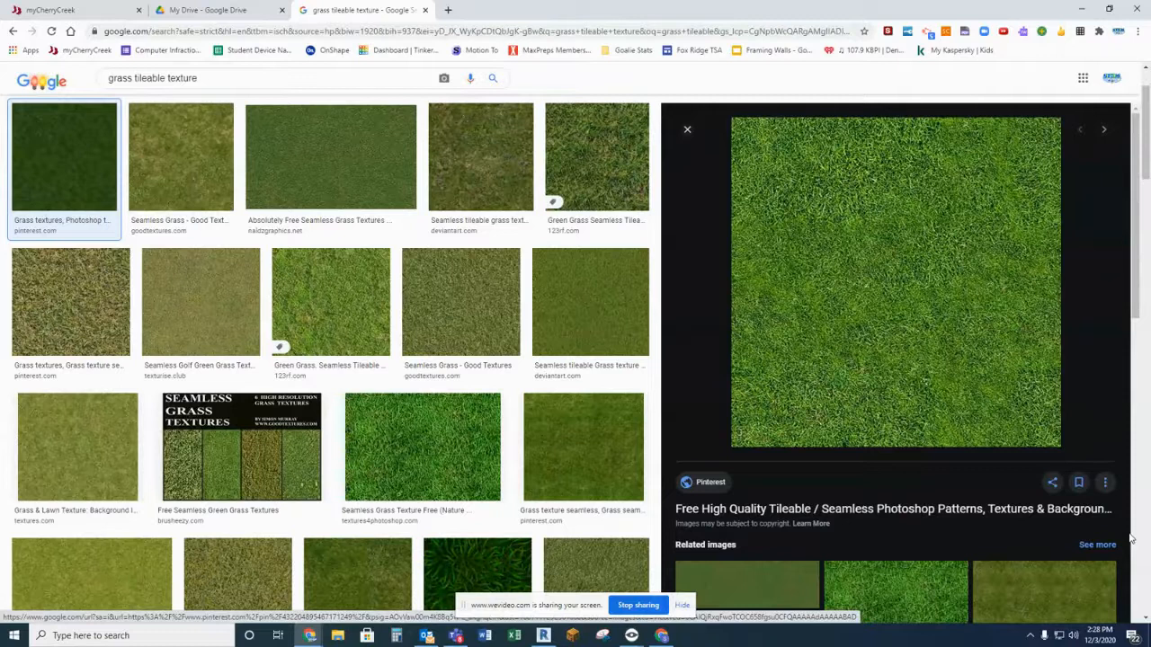
pyautogui.rightClick(915, 314)
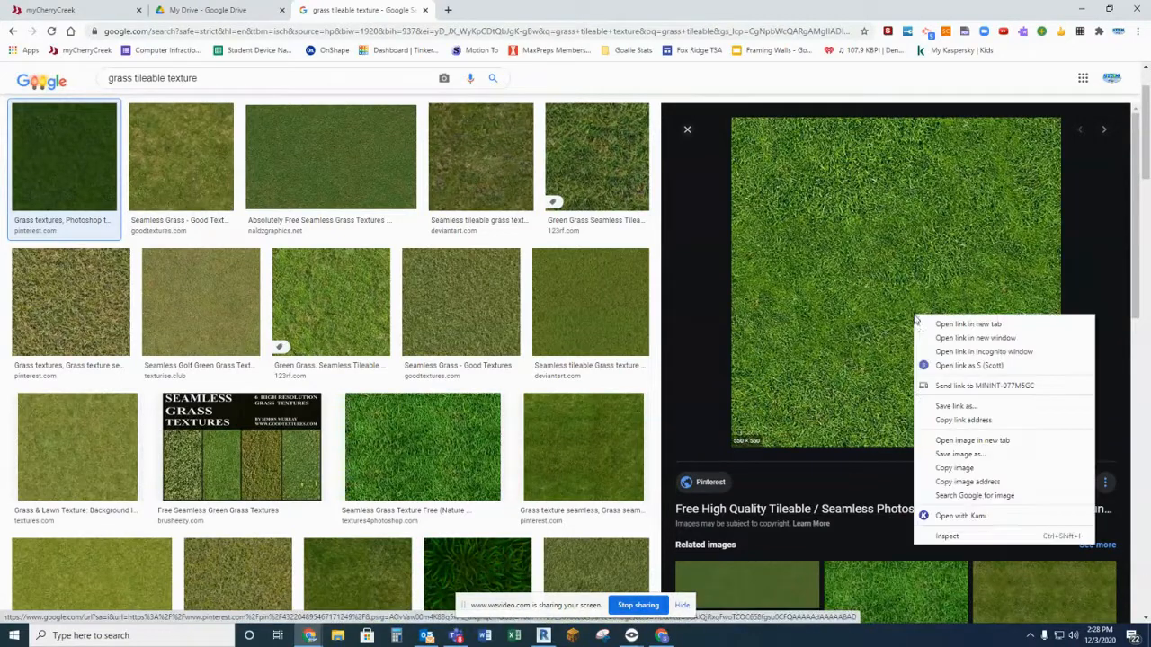
pyautogui.click(967, 454)
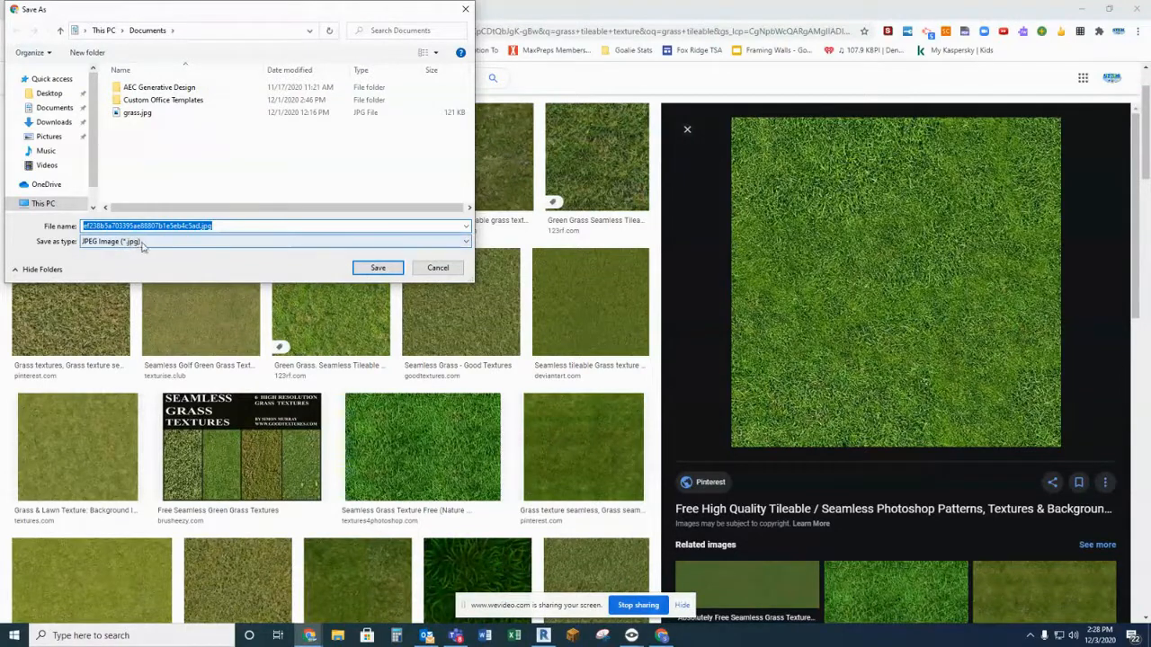
pyautogui.click(454, 267)
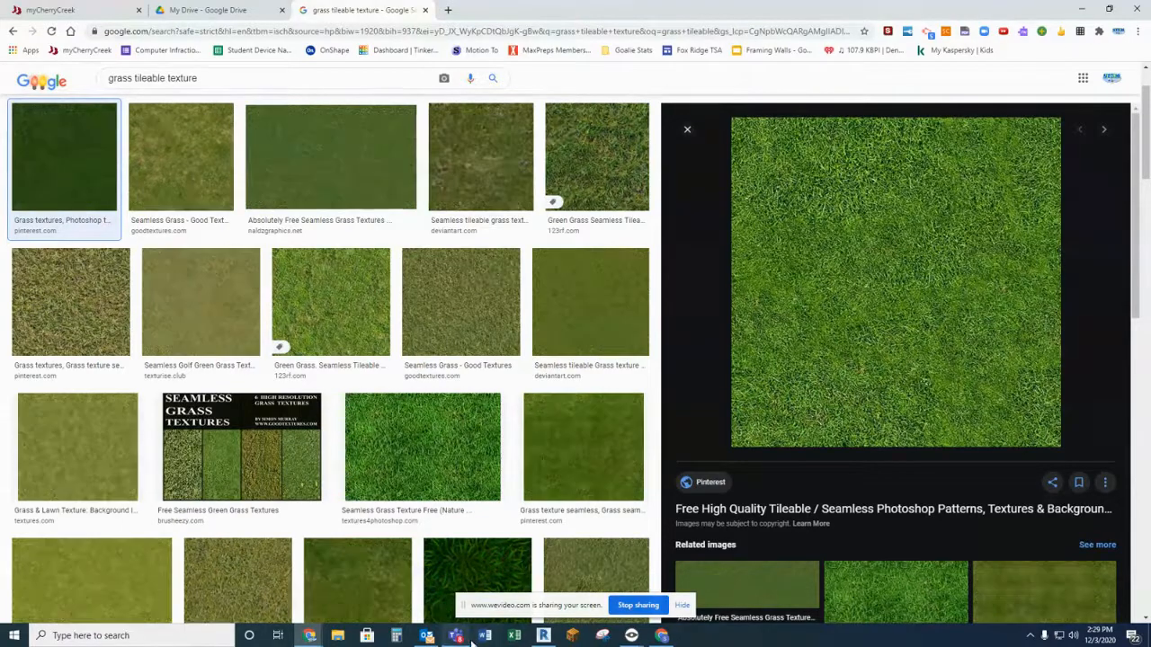
# Step: Switch back to Revit, start a new floor and duplicate the Concrete Slab - 4" type as "Grass"
pyautogui.click(543, 636)
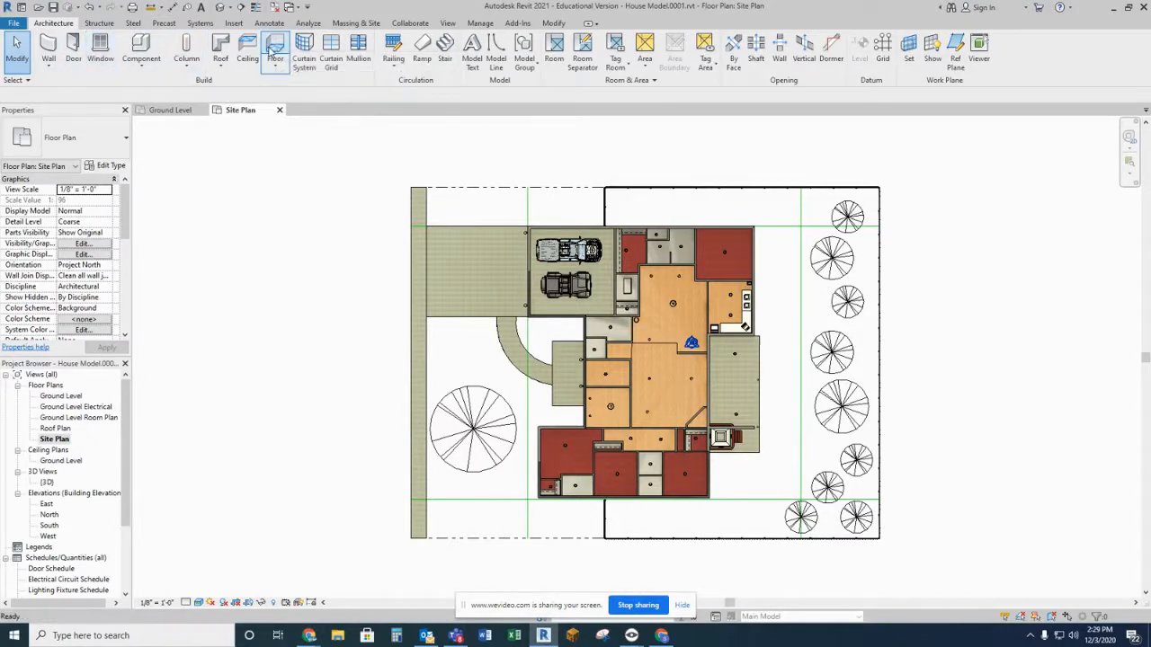
pyautogui.click(274, 47)
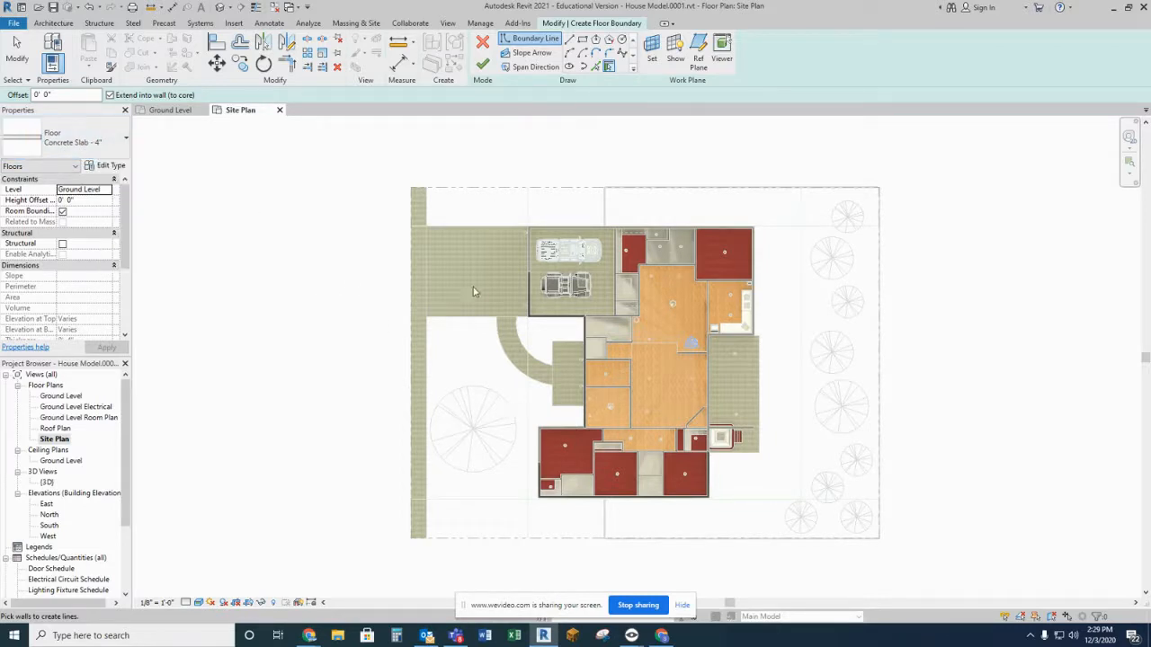
pyautogui.click(108, 167)
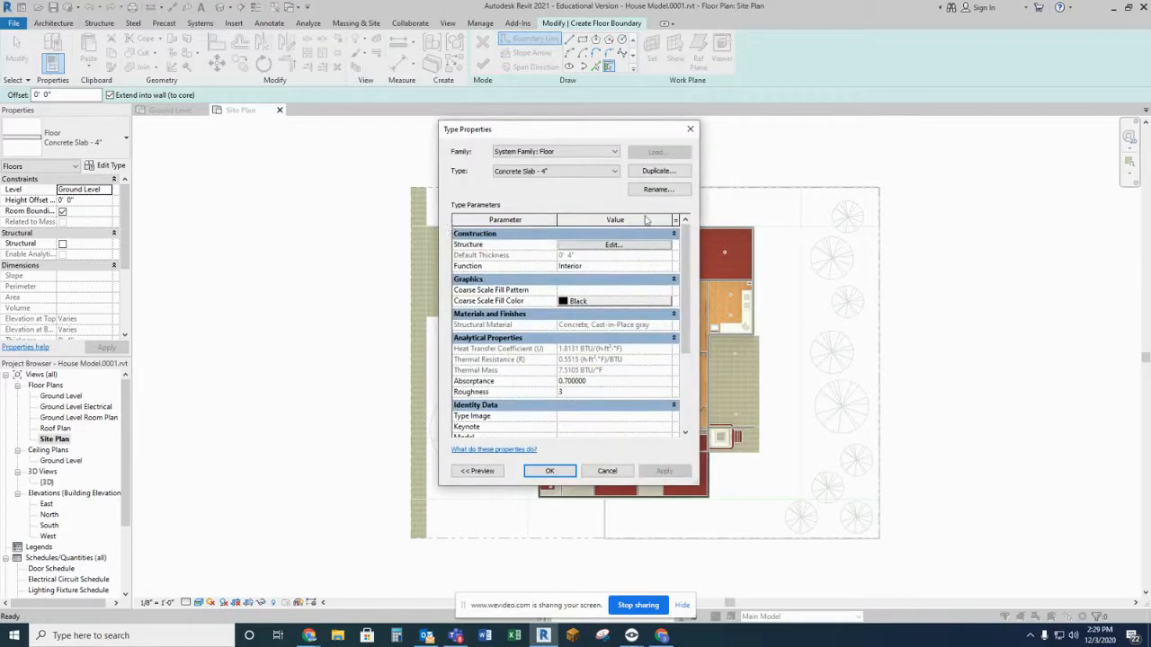
pyautogui.click(672, 174)
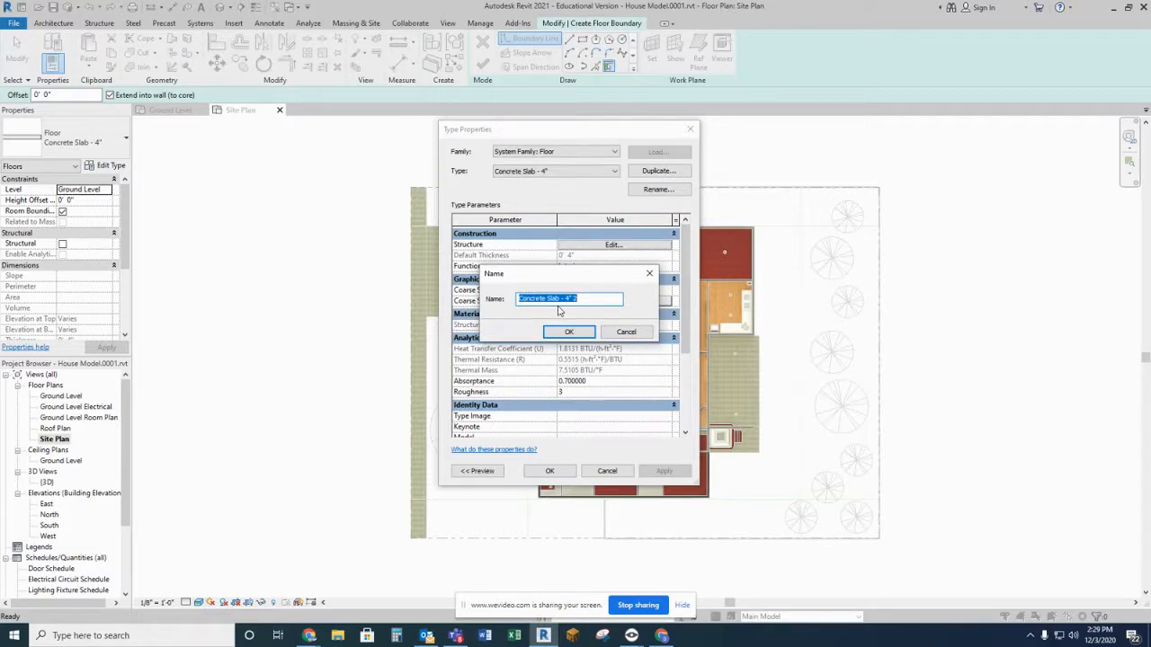
pyautogui.write('Grass')
pyautogui.click(569, 332)
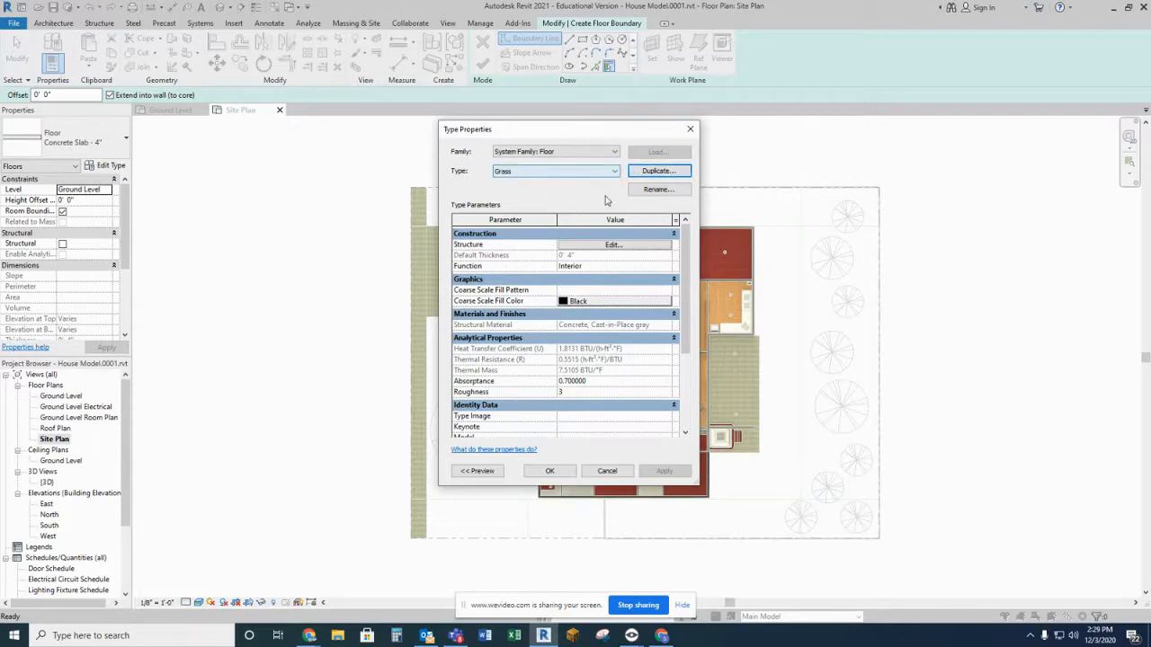
# Step: Set the thickness of the structure layer in the Grass floor assembly to 3"
pyautogui.click(612, 246)
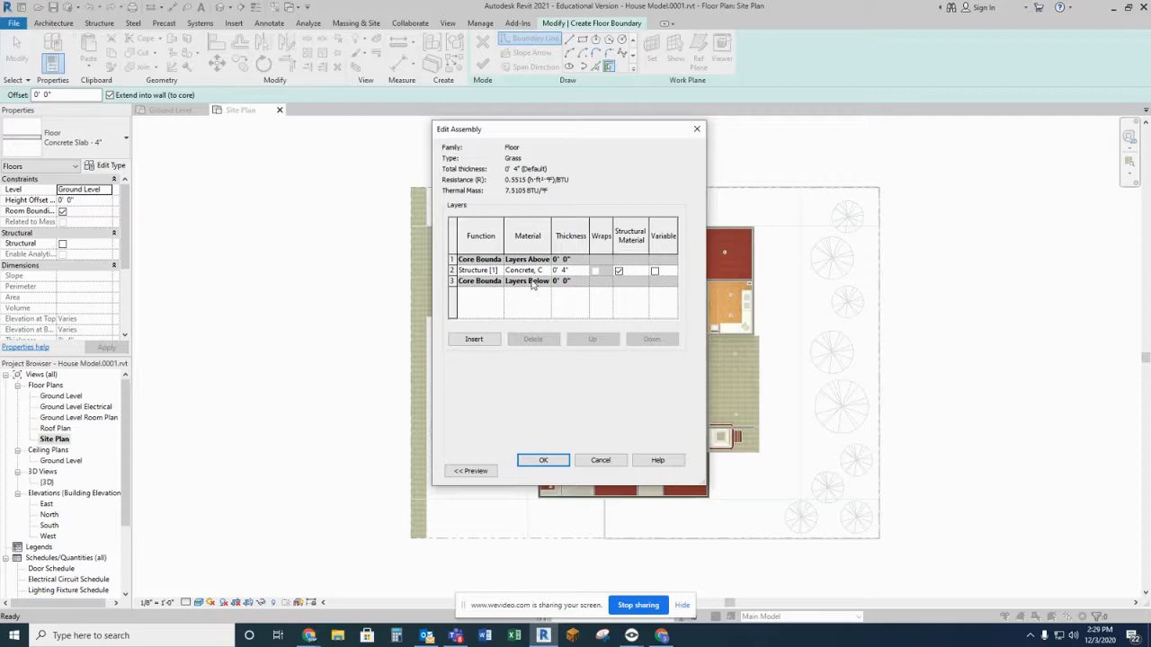
pyautogui.click(563, 271)
pyautogui.write('3')
pyautogui.press('Tab')
# Step: Assign the Earth material to the structure layer of the Grass floor assembly
pyautogui.click(543, 272)
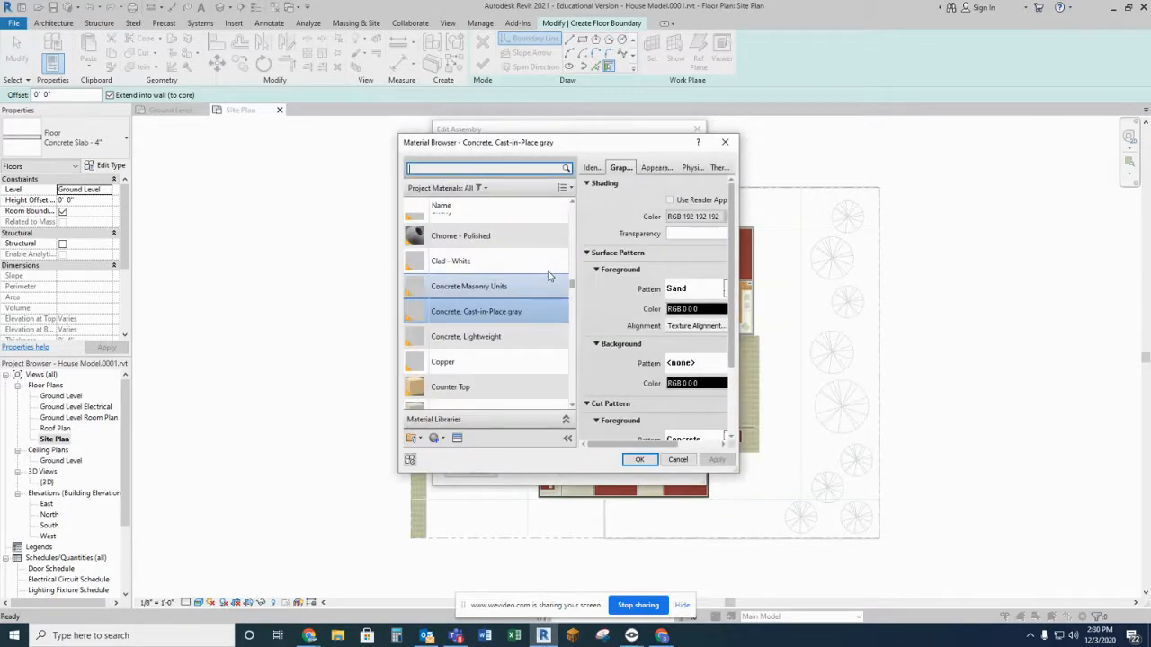
pyautogui.scroll(-3, 495, 324)
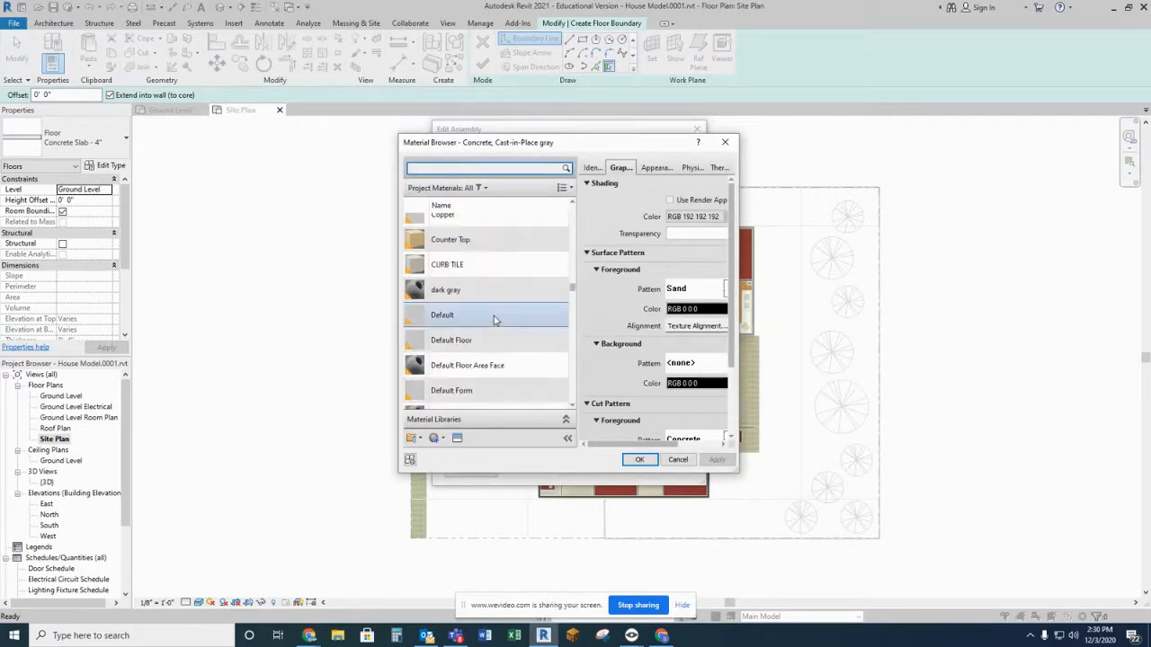
pyautogui.scroll(-8, 464, 299)
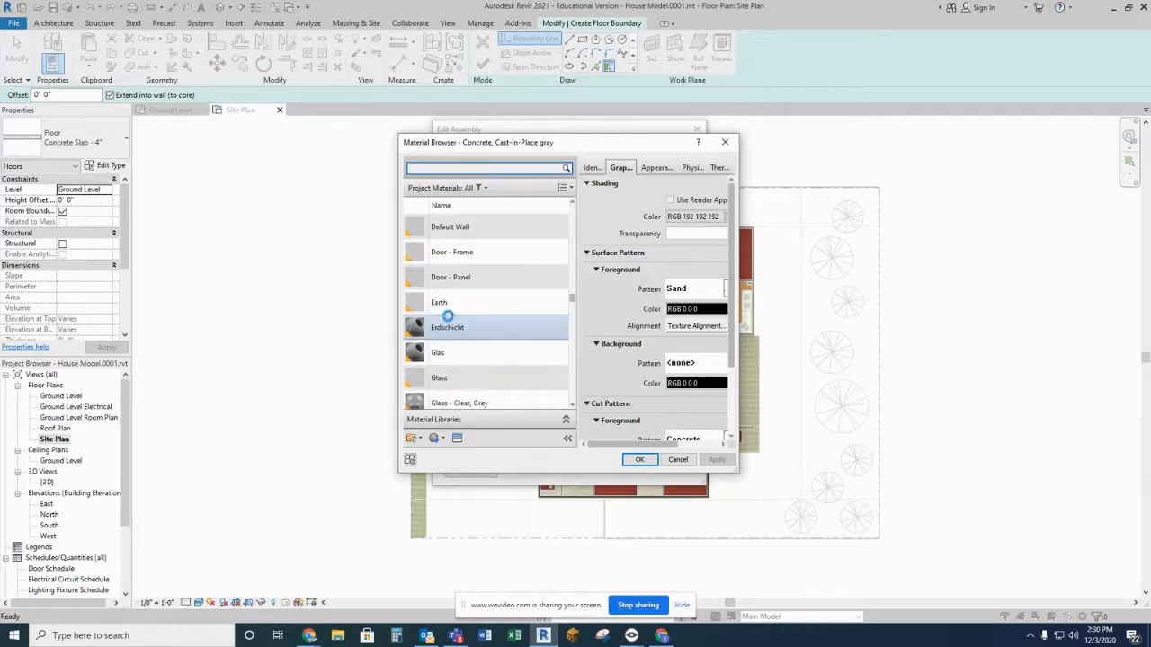
pyautogui.scroll(-3, 455, 304)
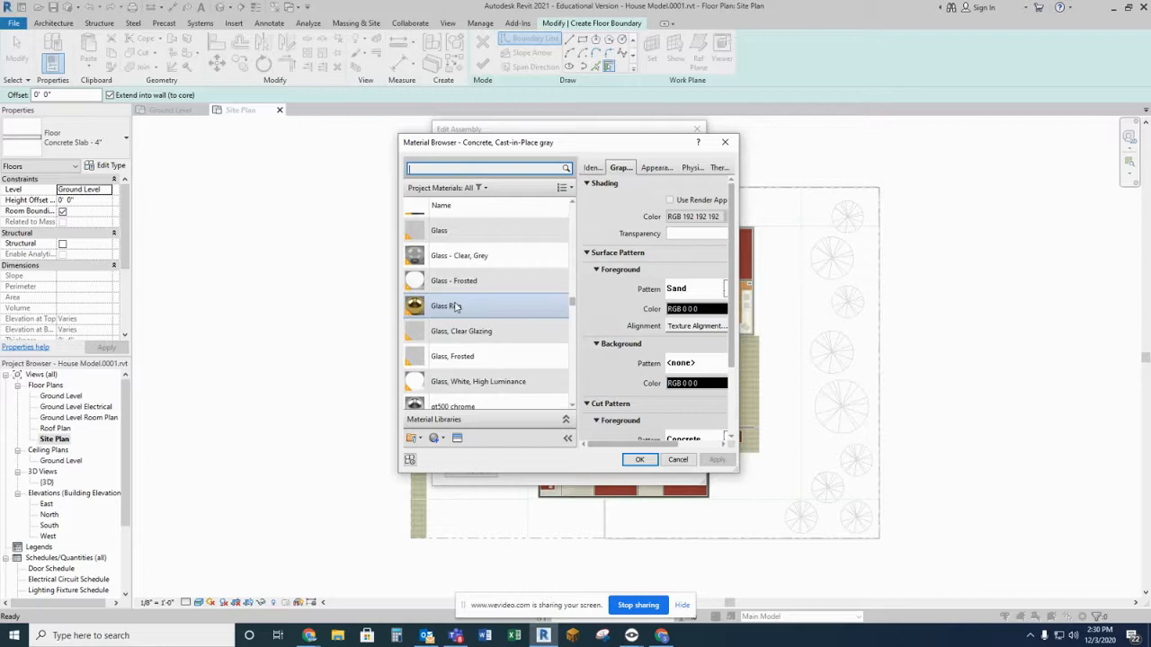
pyautogui.scroll(1, 461, 261)
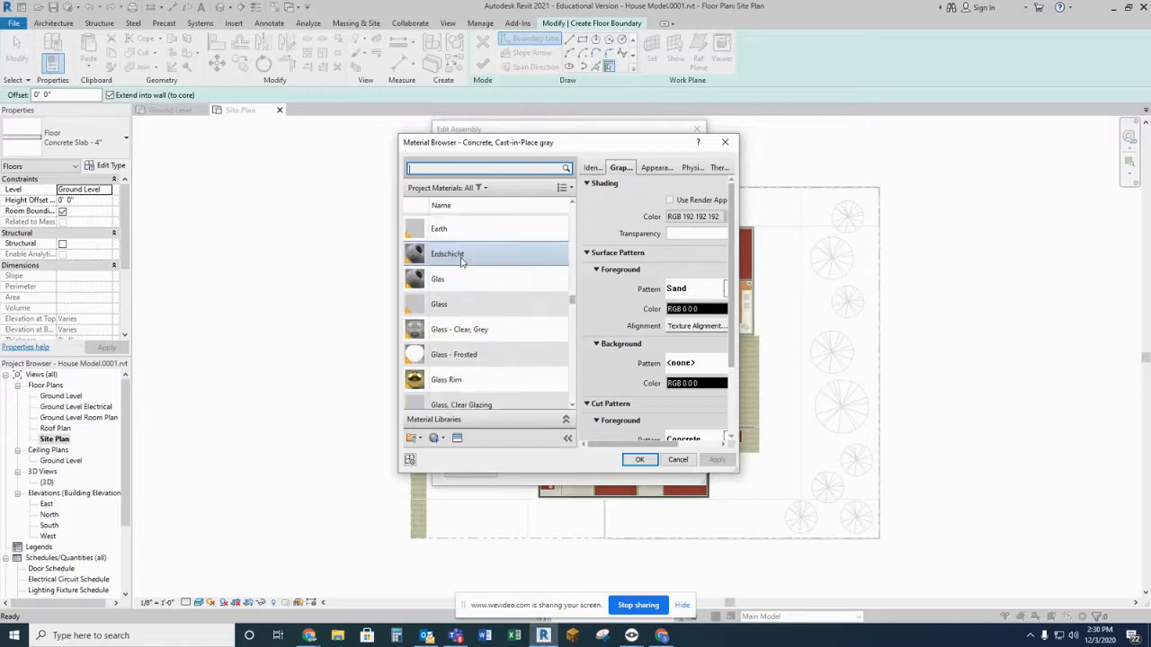
pyautogui.click(447, 230)
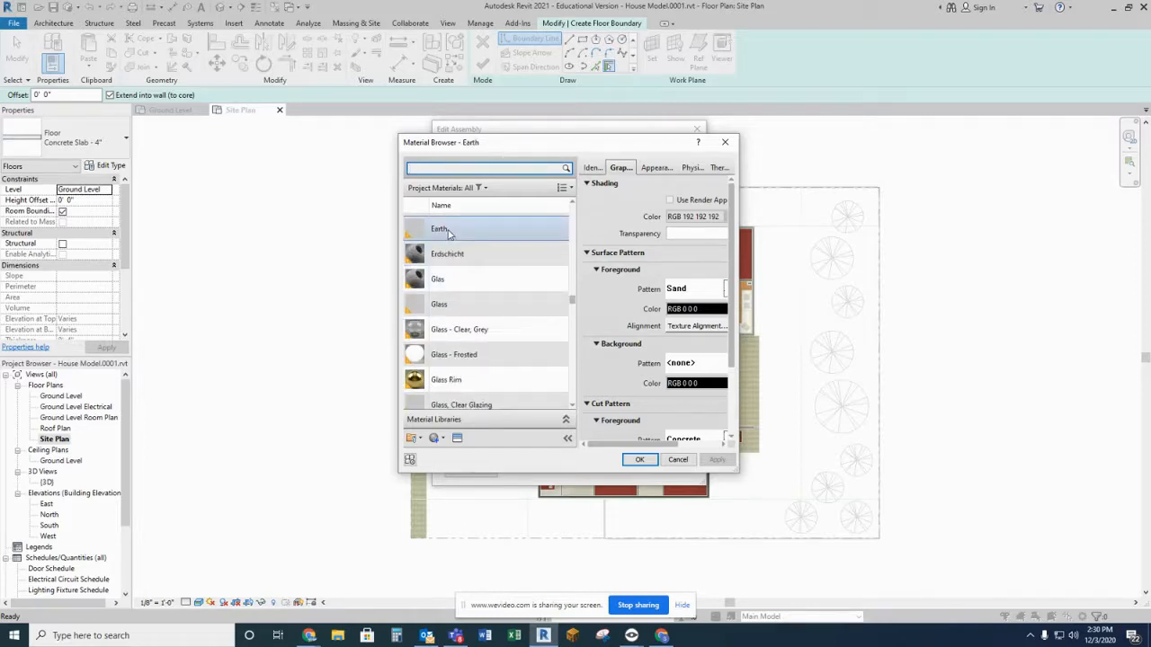
pyautogui.scroll(1, 450, 235)
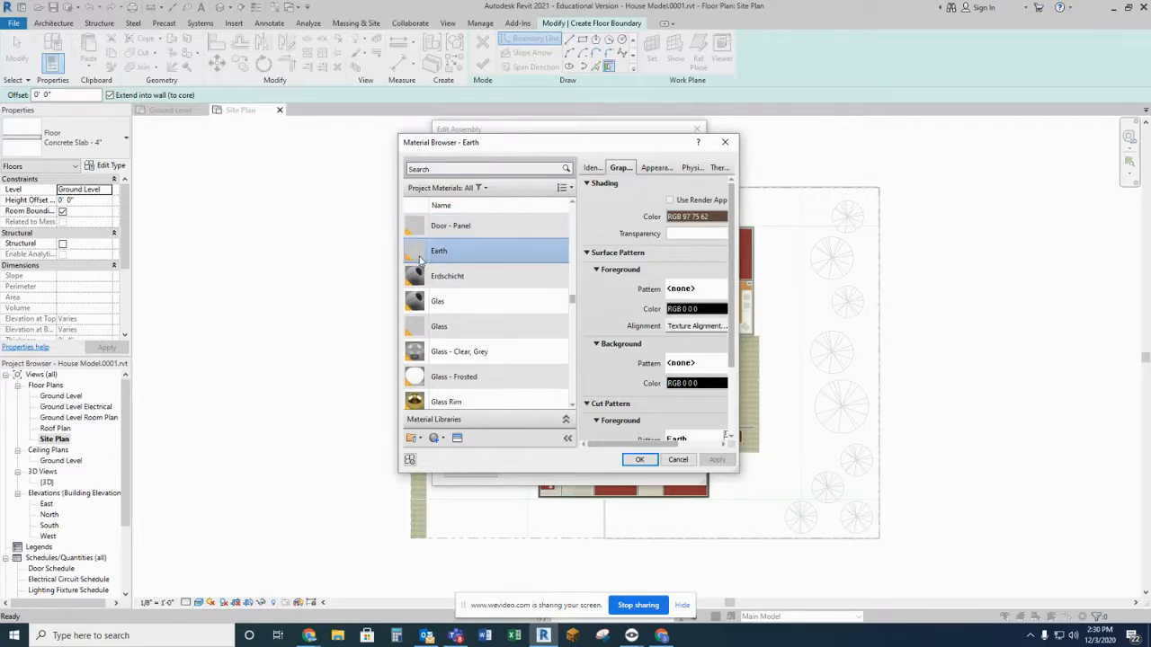
pyautogui.click(638, 462)
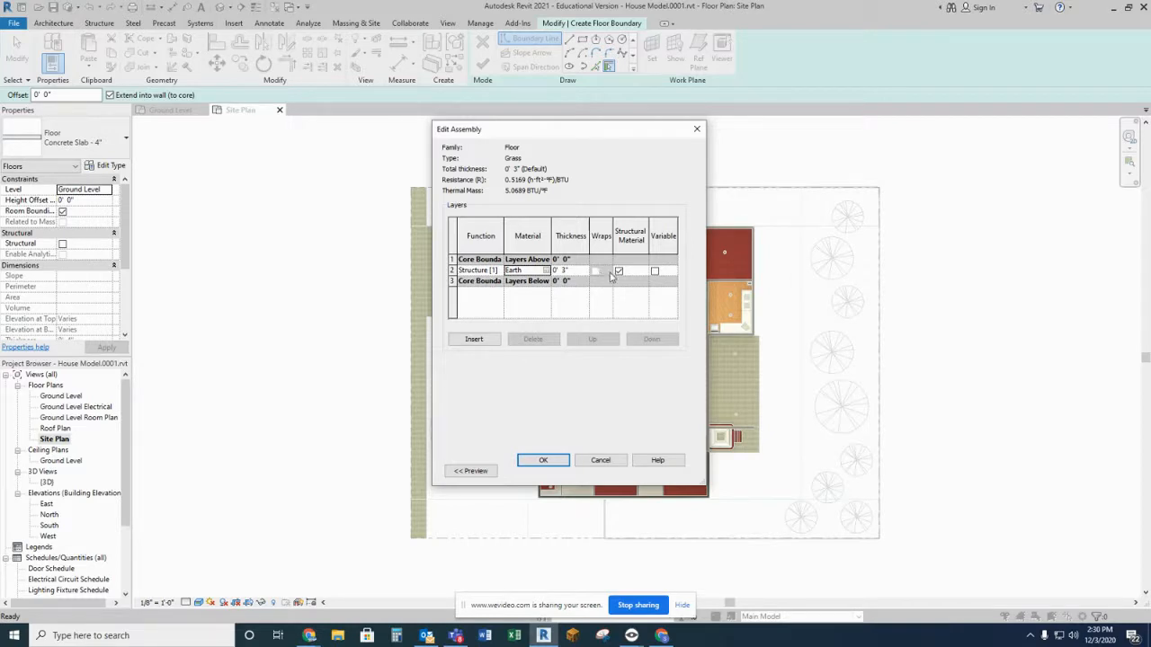
# Step: Insert a layer above the upper core boundary of the Grass floor assembly and set its thickness to 1"
pyautogui.click(471, 341)
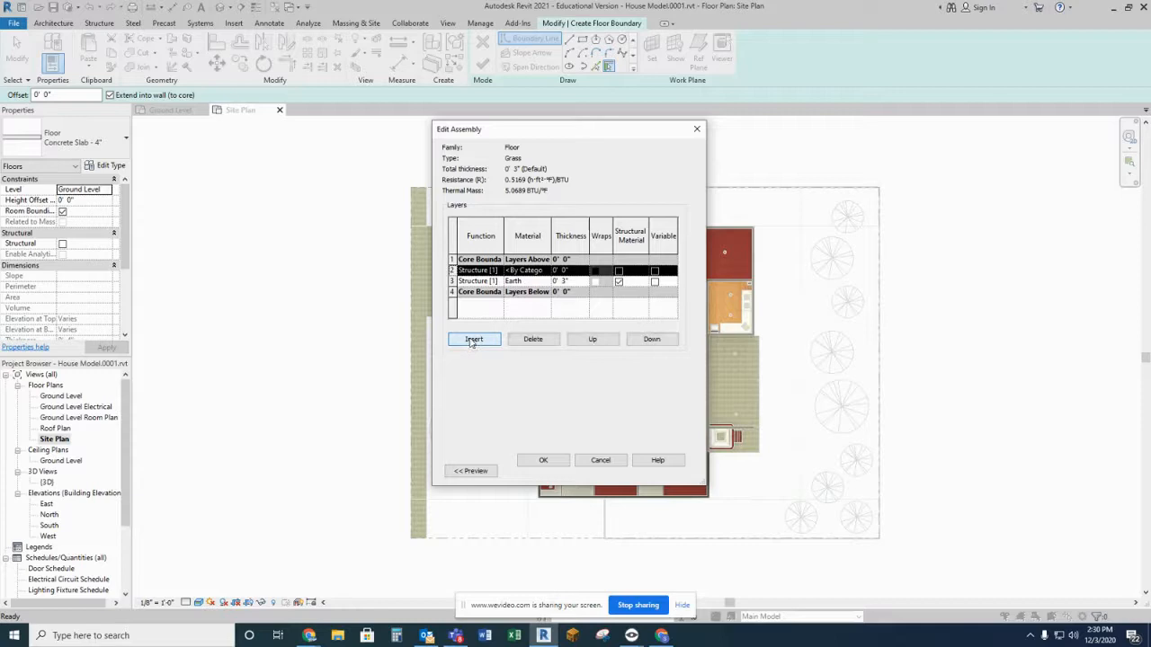
pyautogui.click(604, 346)
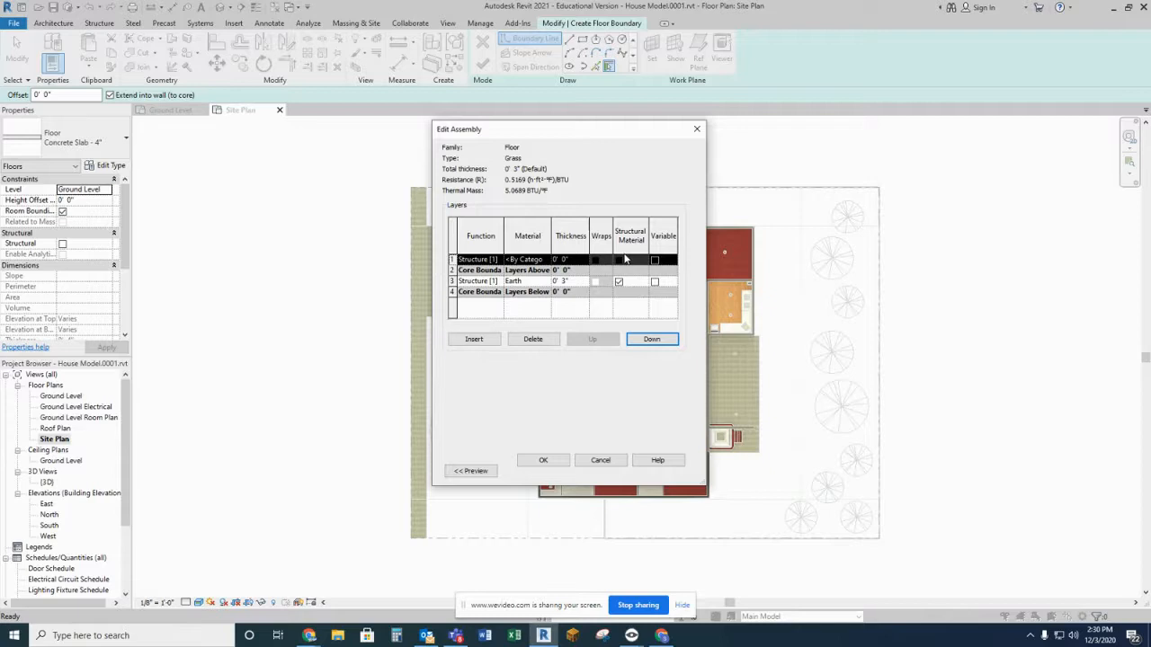
pyautogui.click(565, 260)
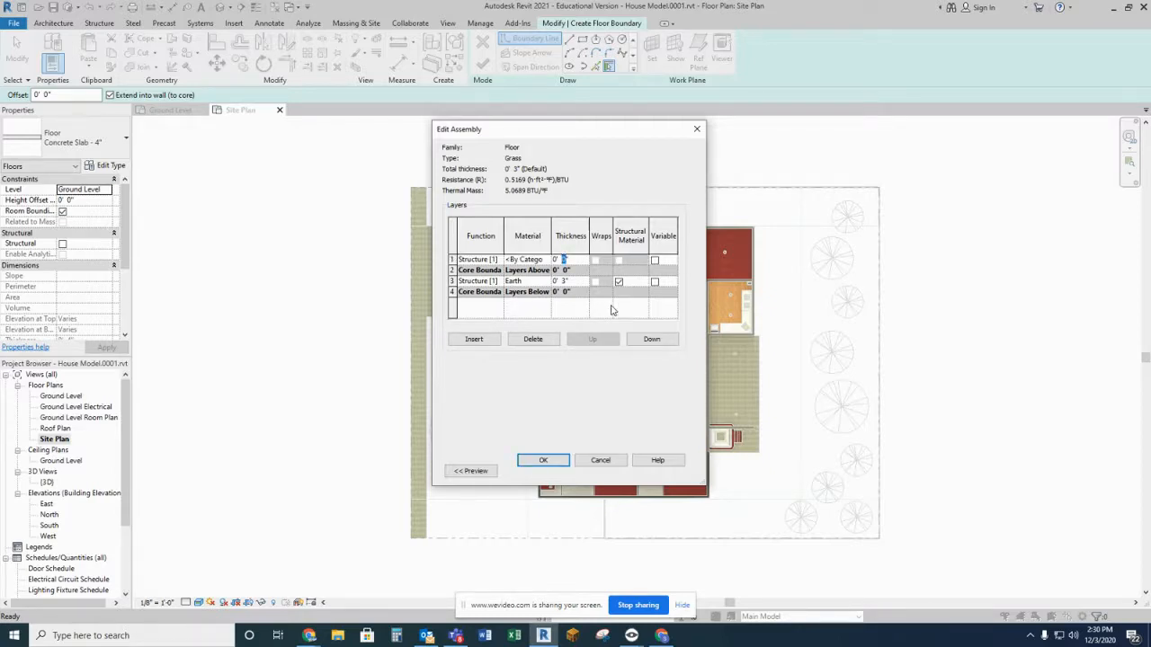
pyautogui.press('Tab')
# Step: Create a new material for the layer above the core boundary and name it Grass
pyautogui.click(530, 260)
pyautogui.click(546, 260)
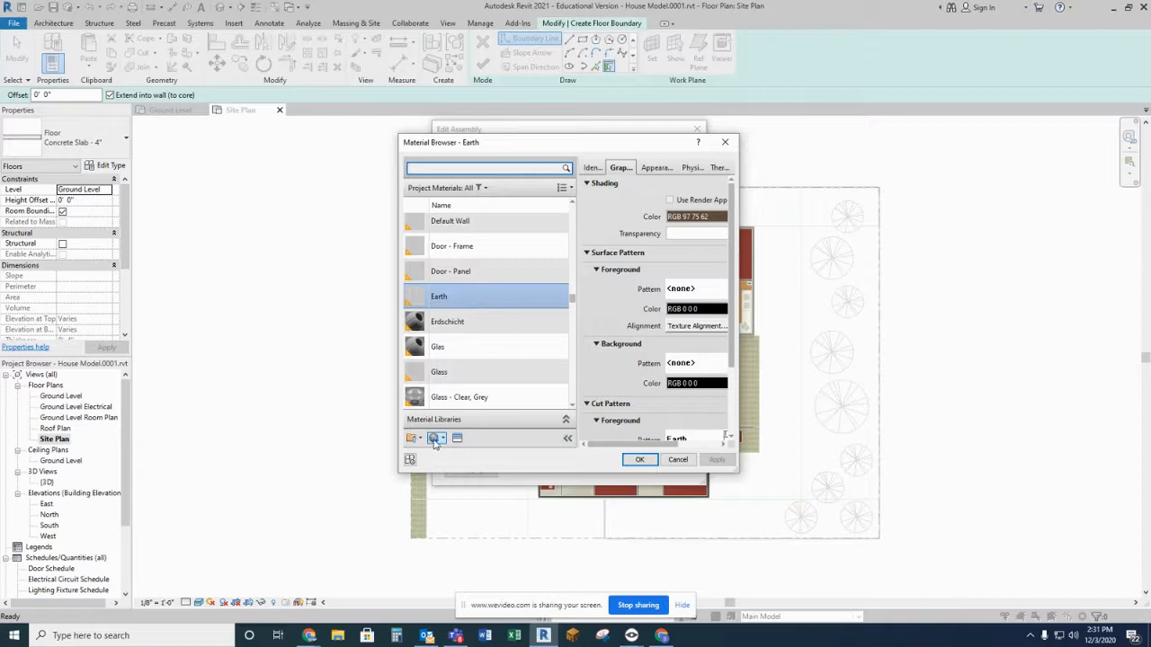
pyautogui.click(443, 439)
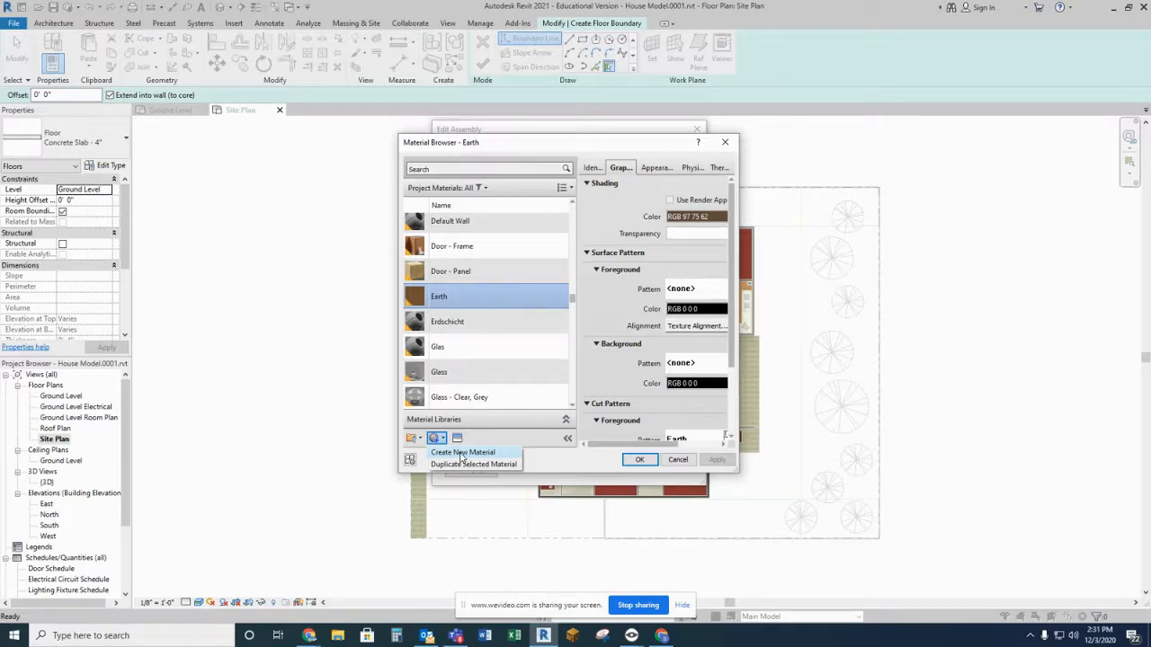
pyautogui.click(462, 454)
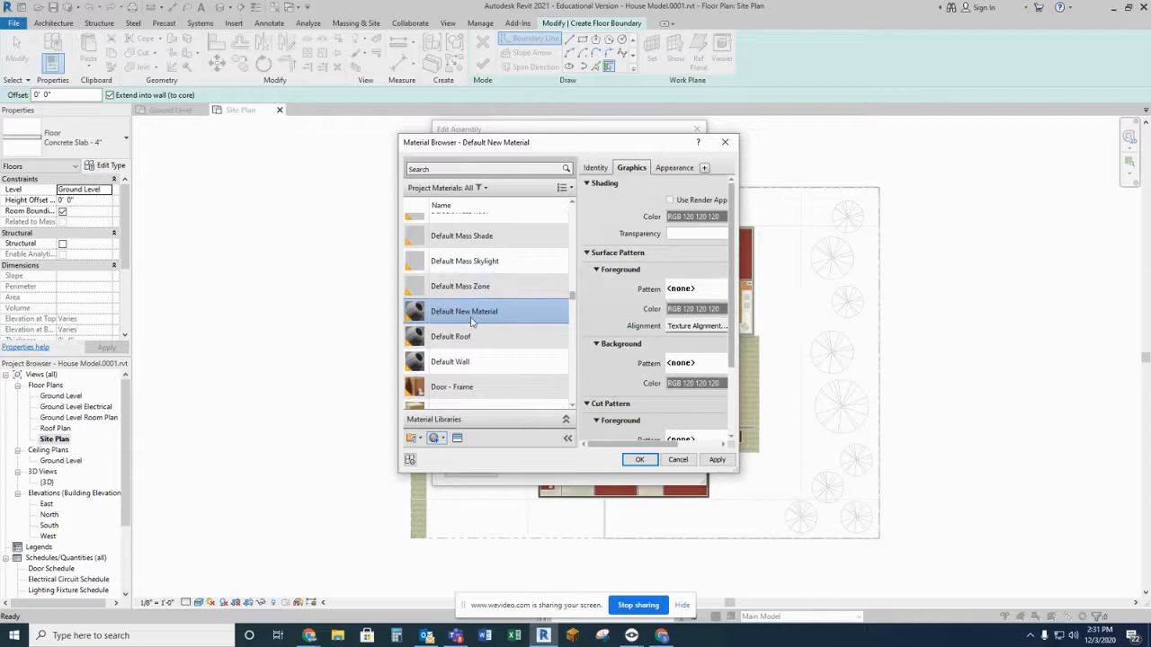
pyautogui.click(596, 169)
pyautogui.click(681, 187)
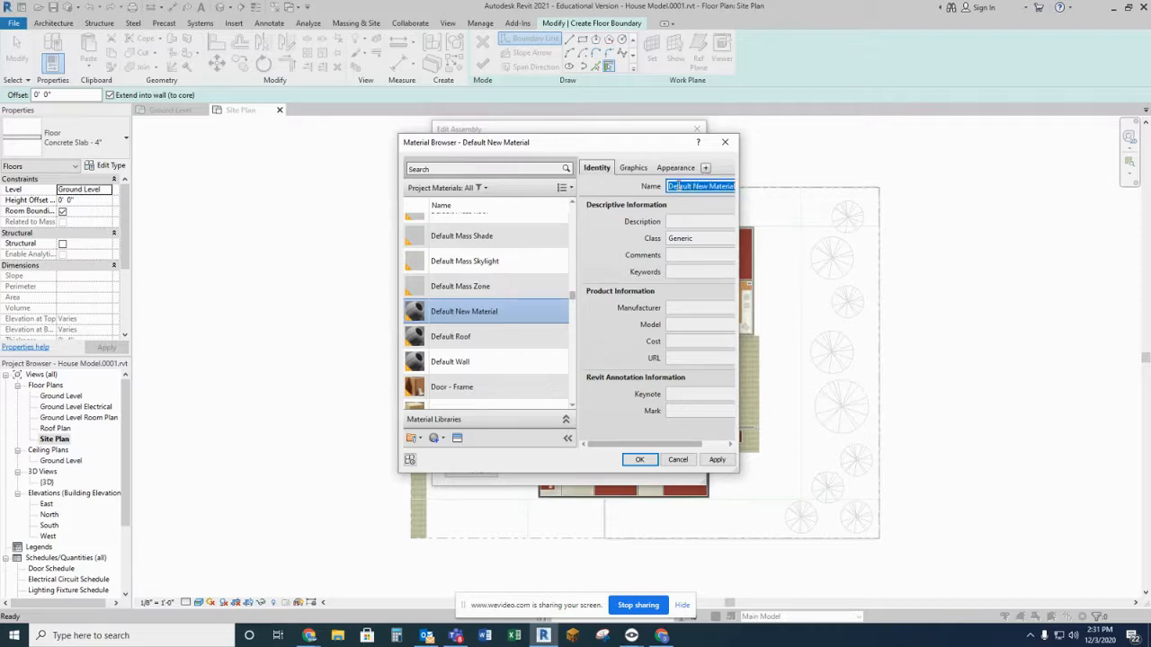
pyautogui.write('Gras')
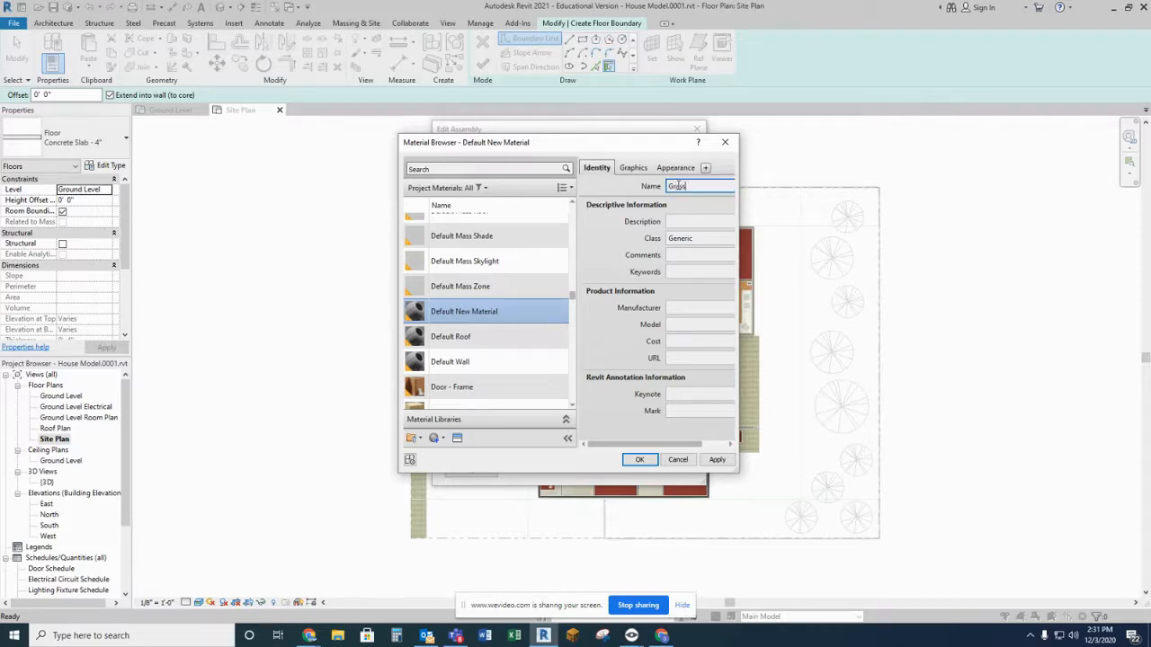
pyautogui.write('s')
pyautogui.click(688, 223)
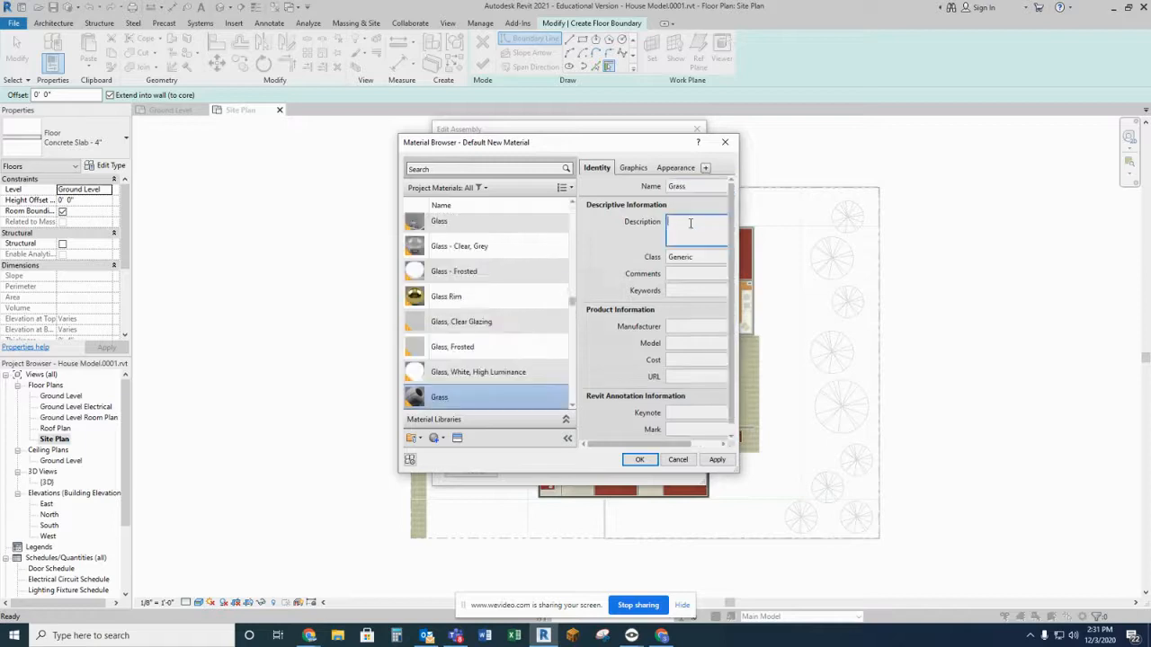
# Step: Use grass.jpg from the Documents folder as the appearance image of the Grass material
pyautogui.click(678, 170)
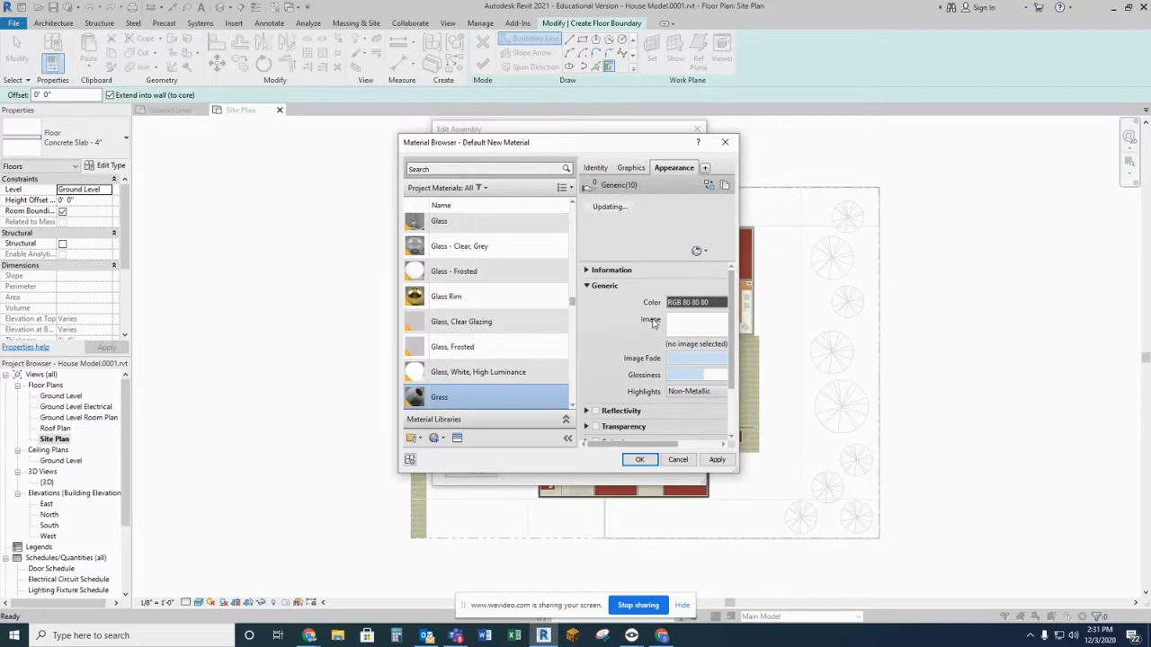
pyautogui.click(697, 346)
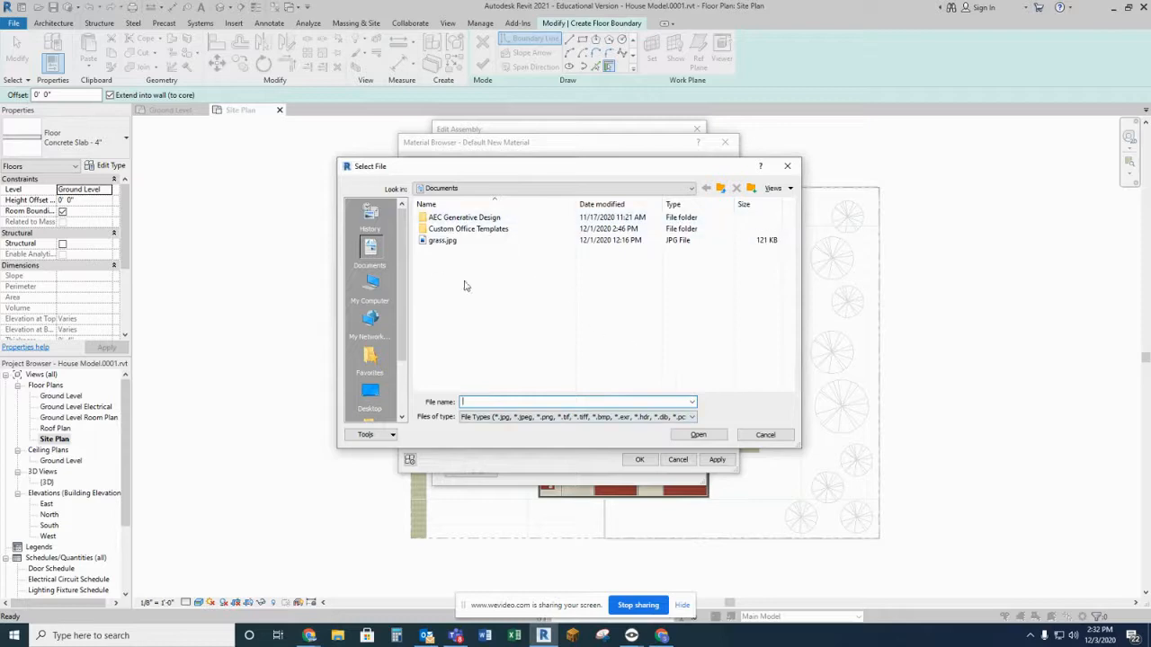
pyautogui.click(445, 241)
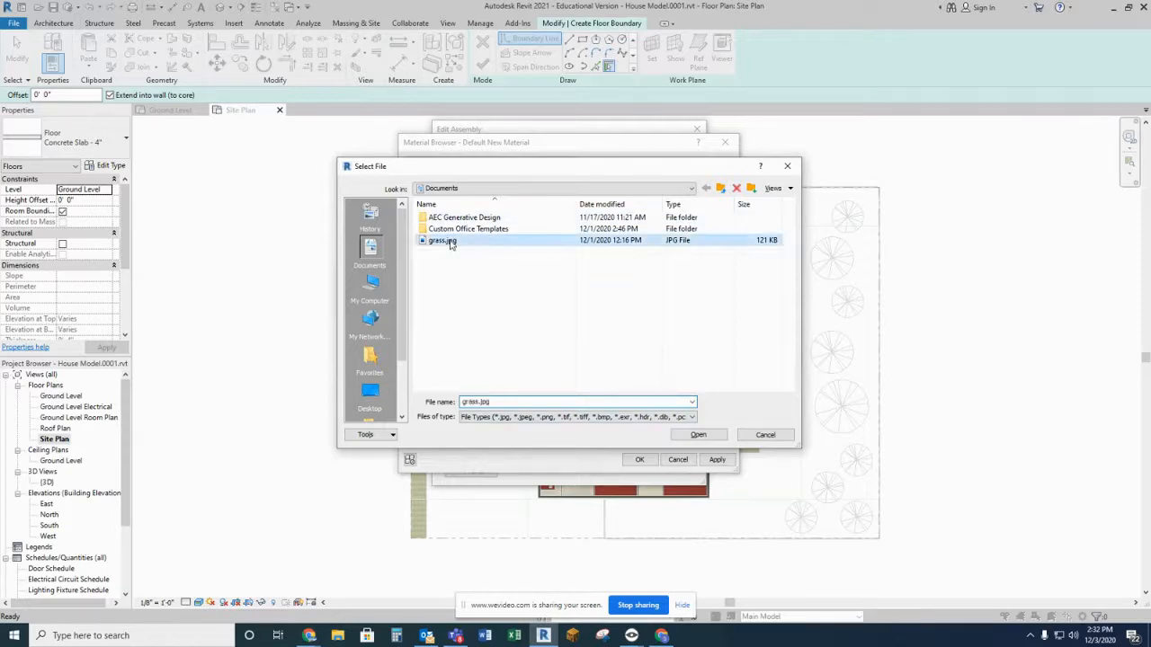
pyautogui.click(699, 435)
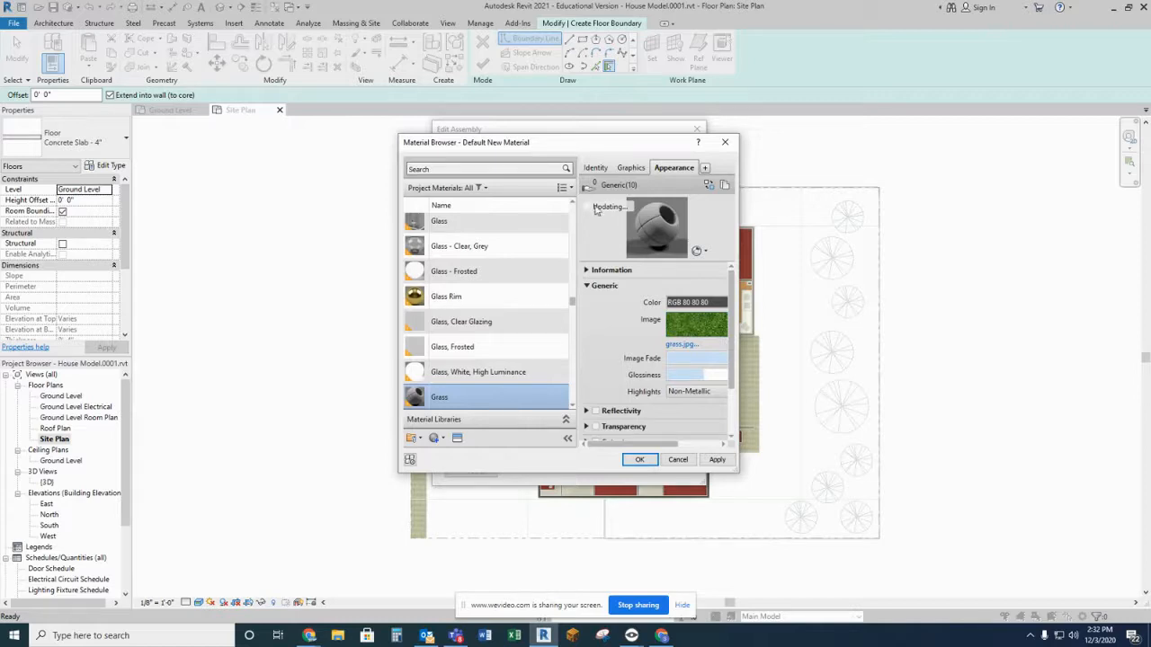
# Step: Set the sample size of the grass.jpg texture to 6'-0" with width and height linked
pyautogui.click(704, 327)
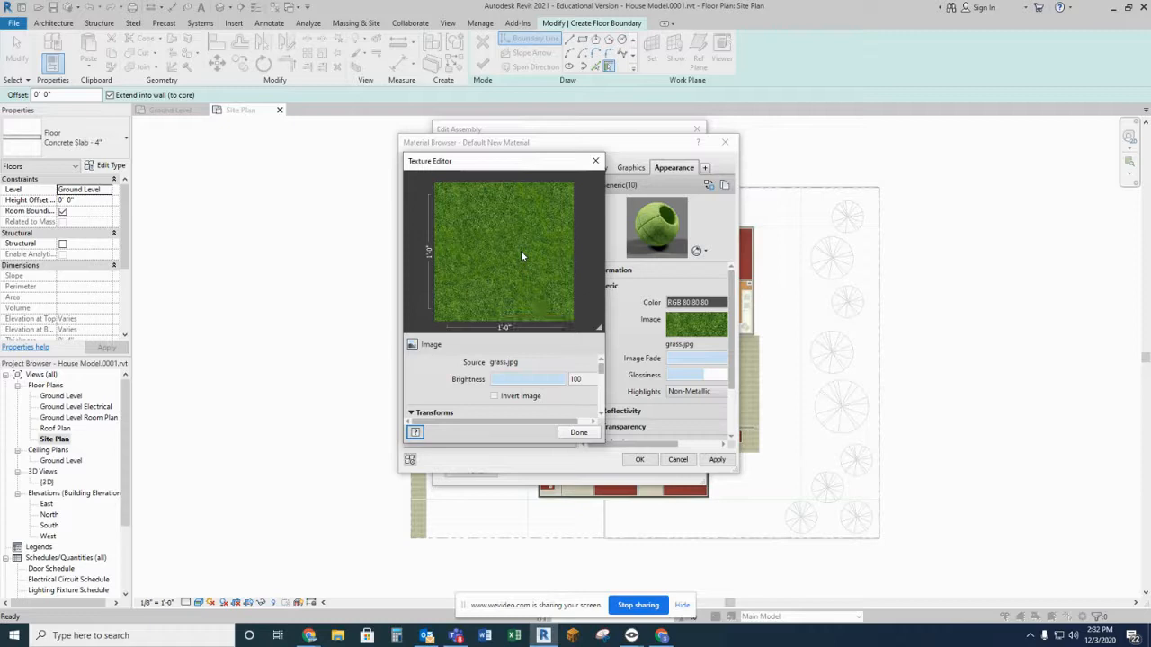
pyautogui.click(602, 416)
pyautogui.scroll(-5, 602, 417)
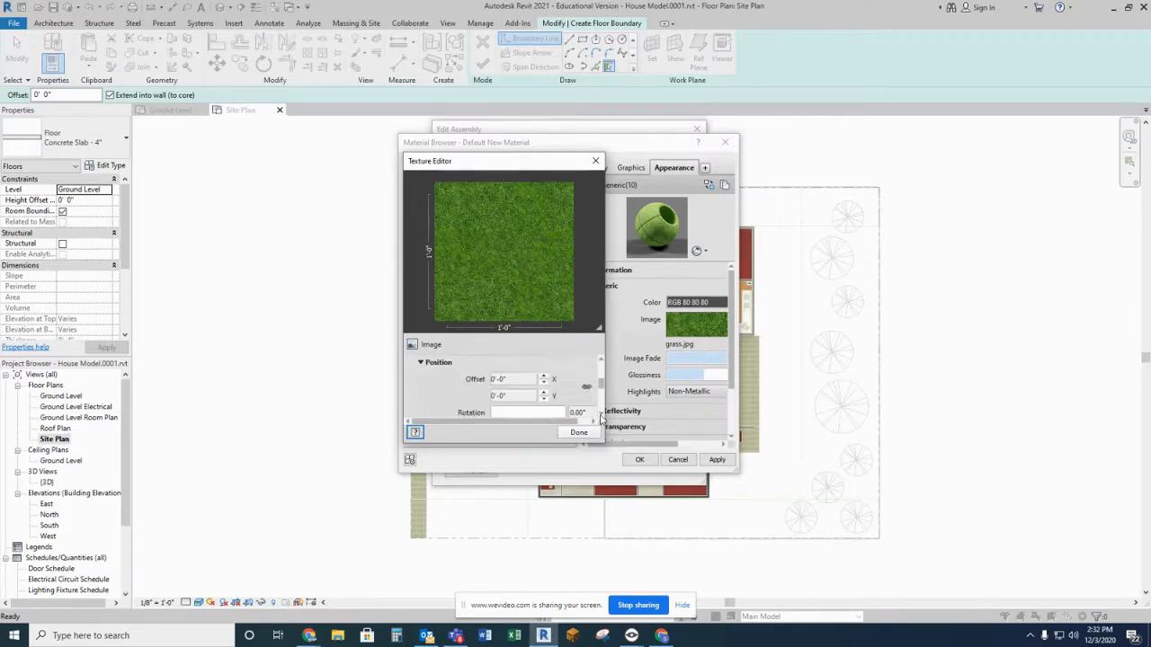
pyautogui.click(515, 374)
pyautogui.doubleClick(518, 374)
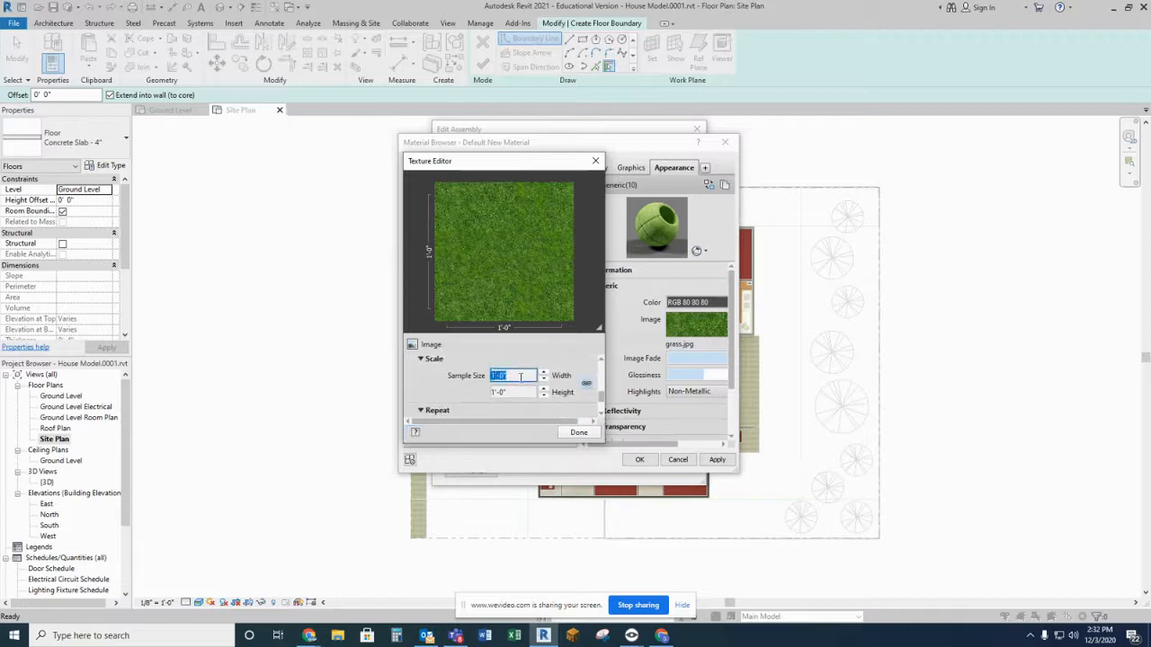
pyautogui.write('6')
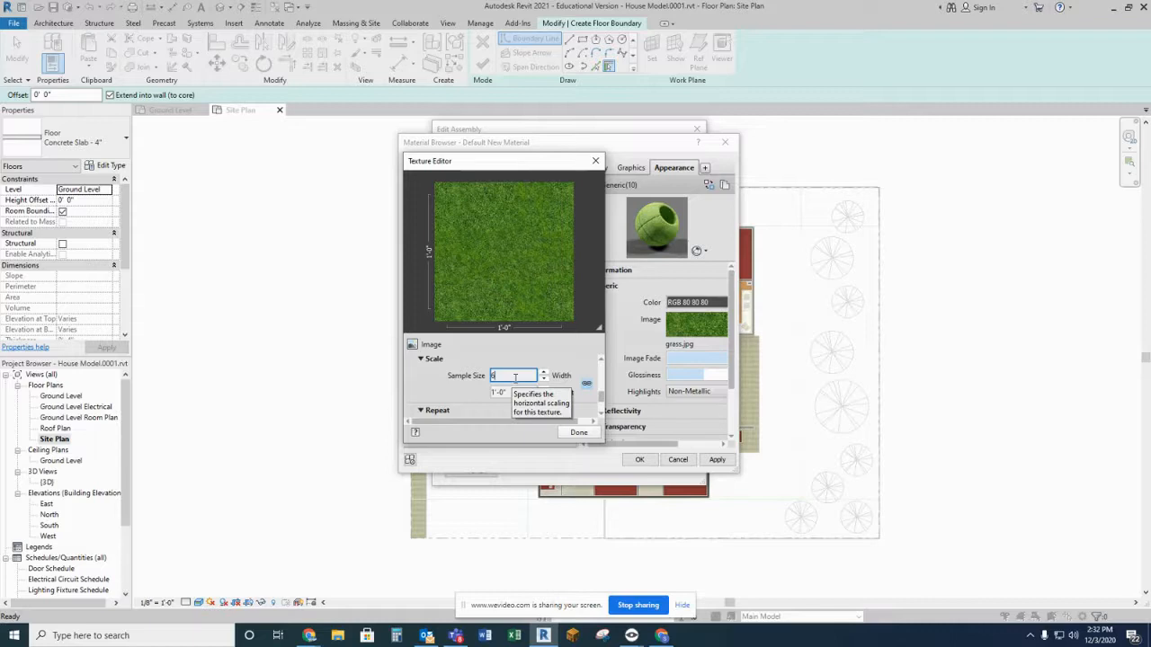
pyautogui.press('Return')
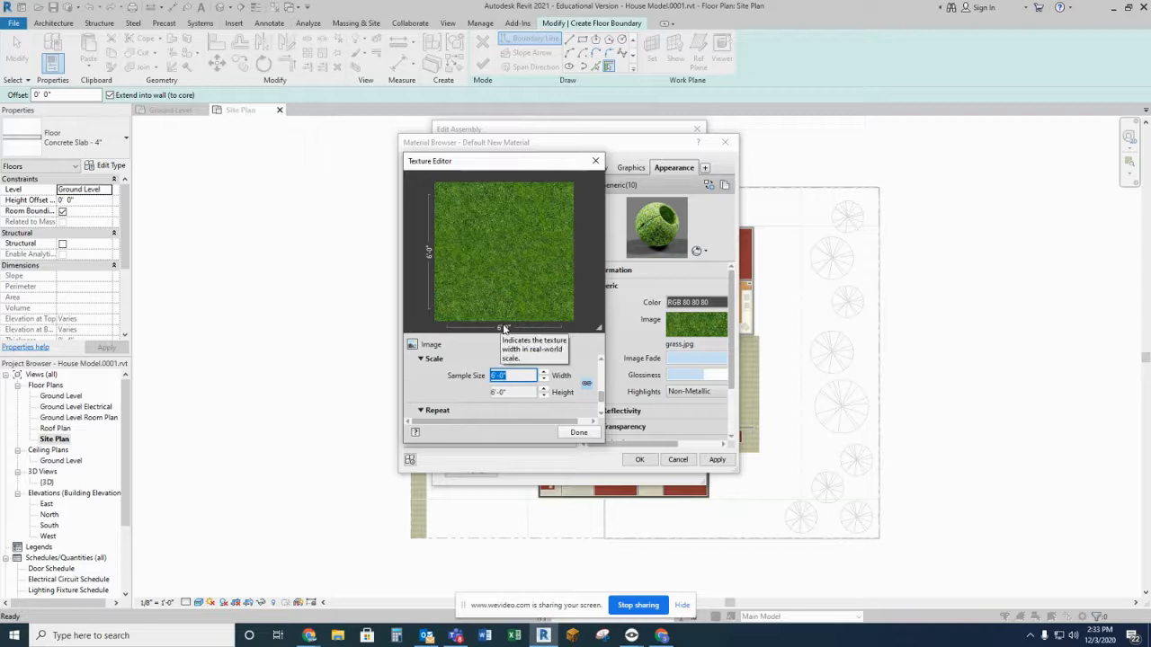
pyautogui.click(579, 433)
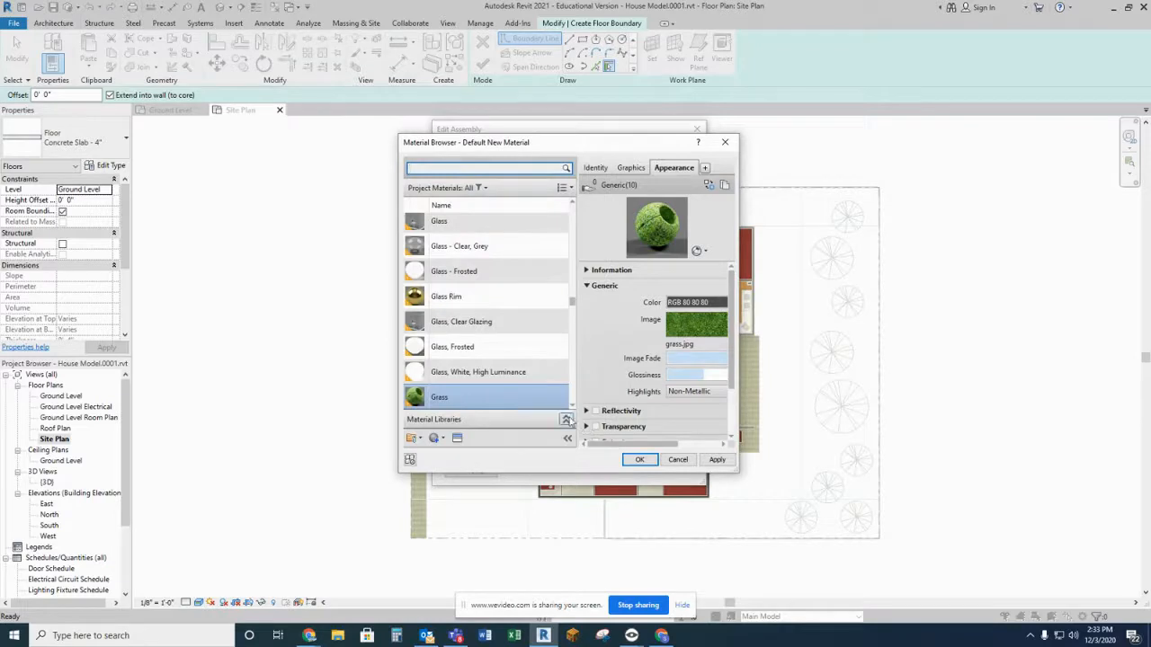
# Step: Assign the Grass material to the 1" layer and accept the Grass floor assembly and type properties
pyautogui.click(638, 460)
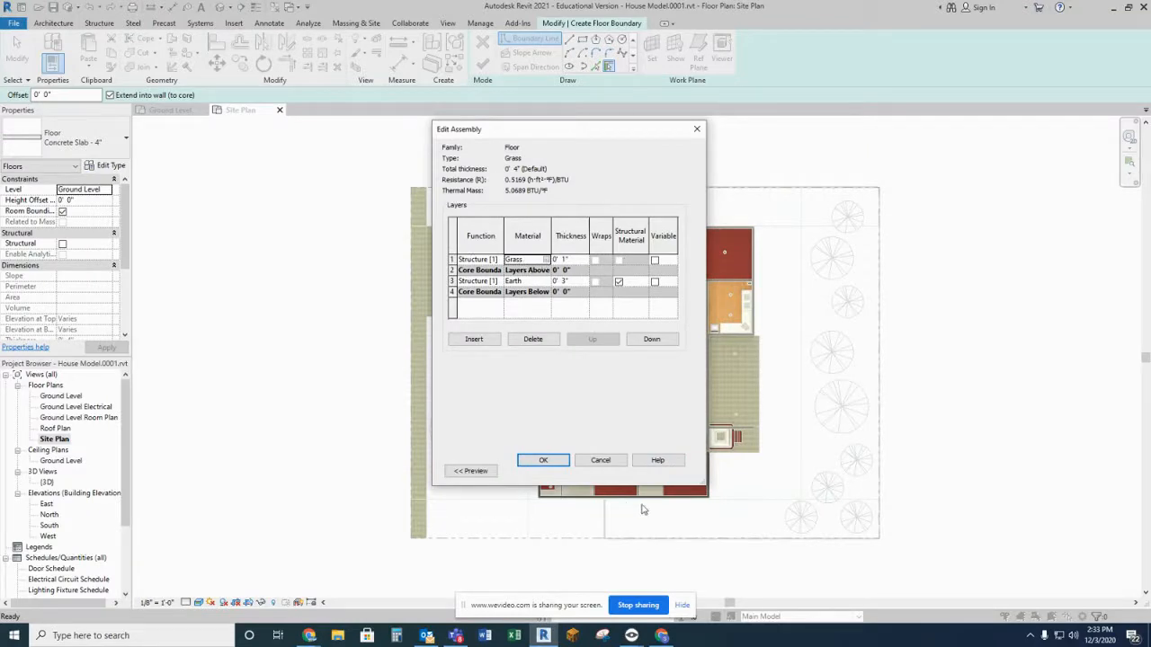
pyautogui.click(545, 460)
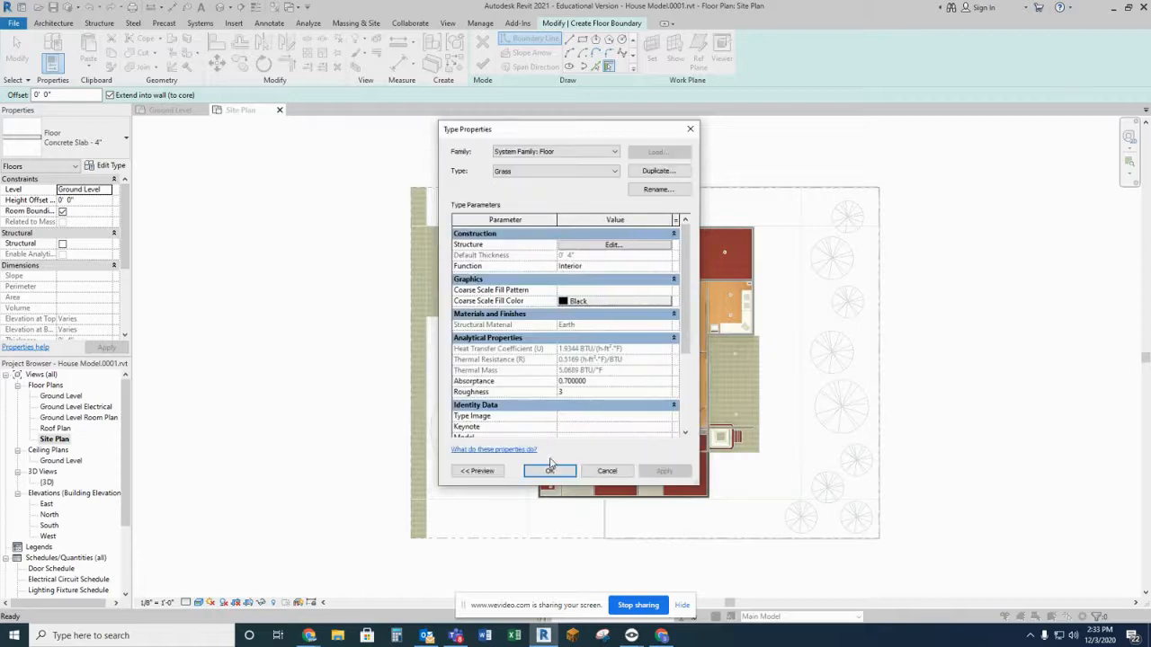
pyautogui.click(553, 472)
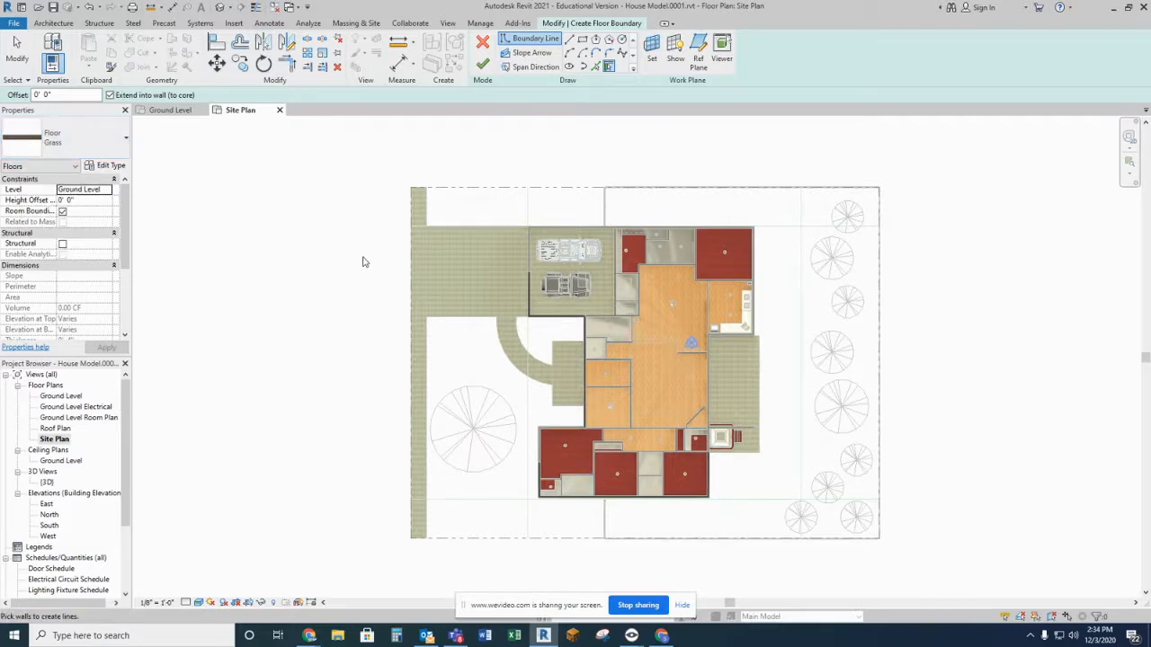
# Step: Sketch a rectangular Grass floor about 45' 7" long on the strip above the driveway and garage, from the sidewalk to the fence, and finish it
pyautogui.click(582, 41)
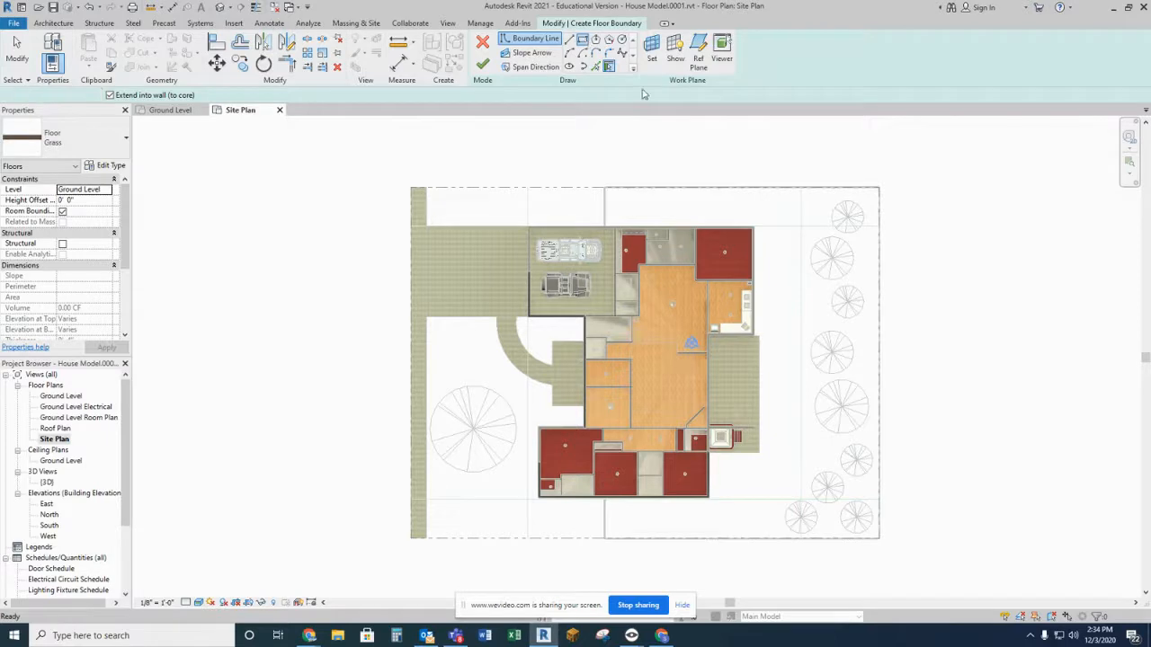
pyautogui.click(426, 188)
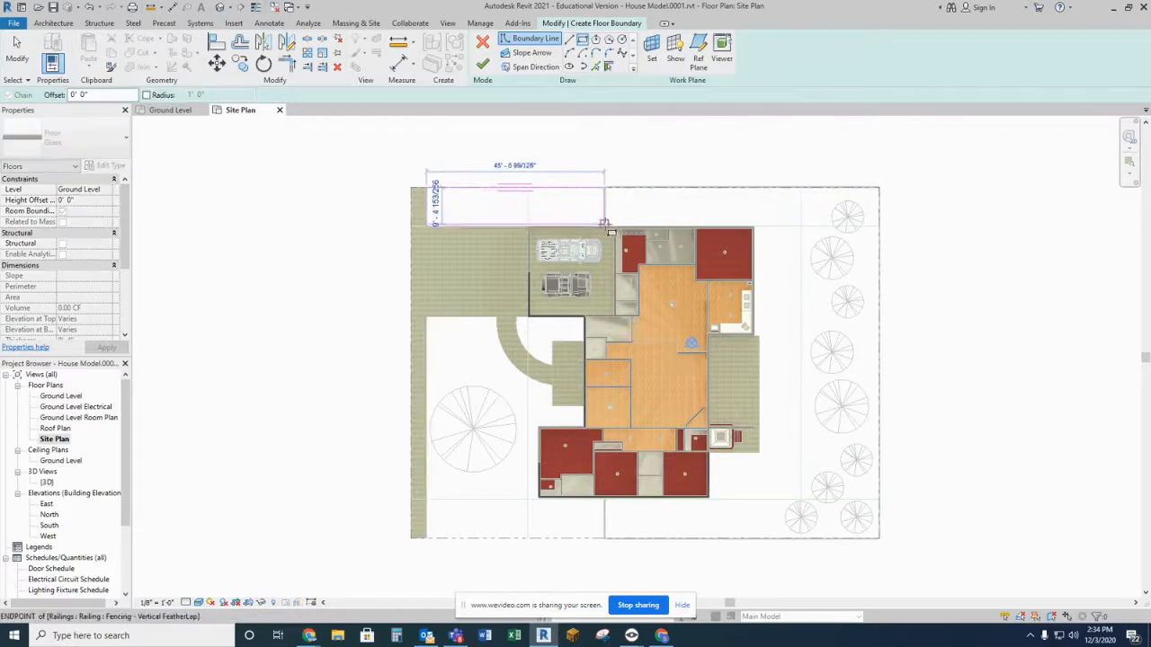
pyautogui.scroll(5, 604, 226)
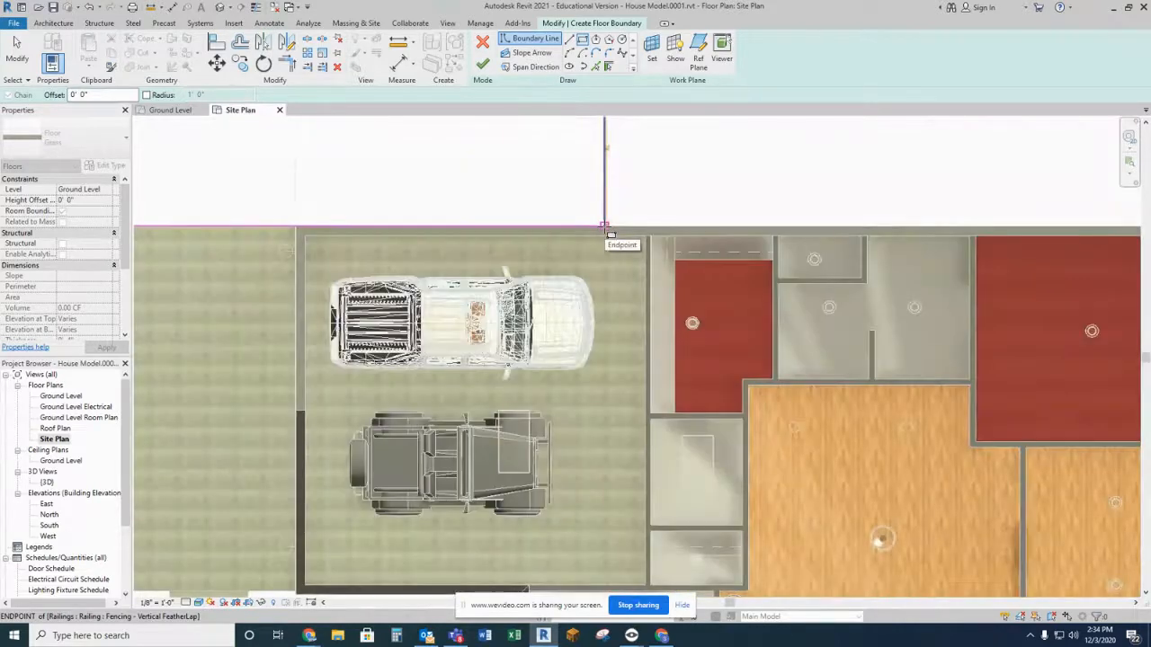
pyautogui.click(605, 227)
pyautogui.click(483, 64)
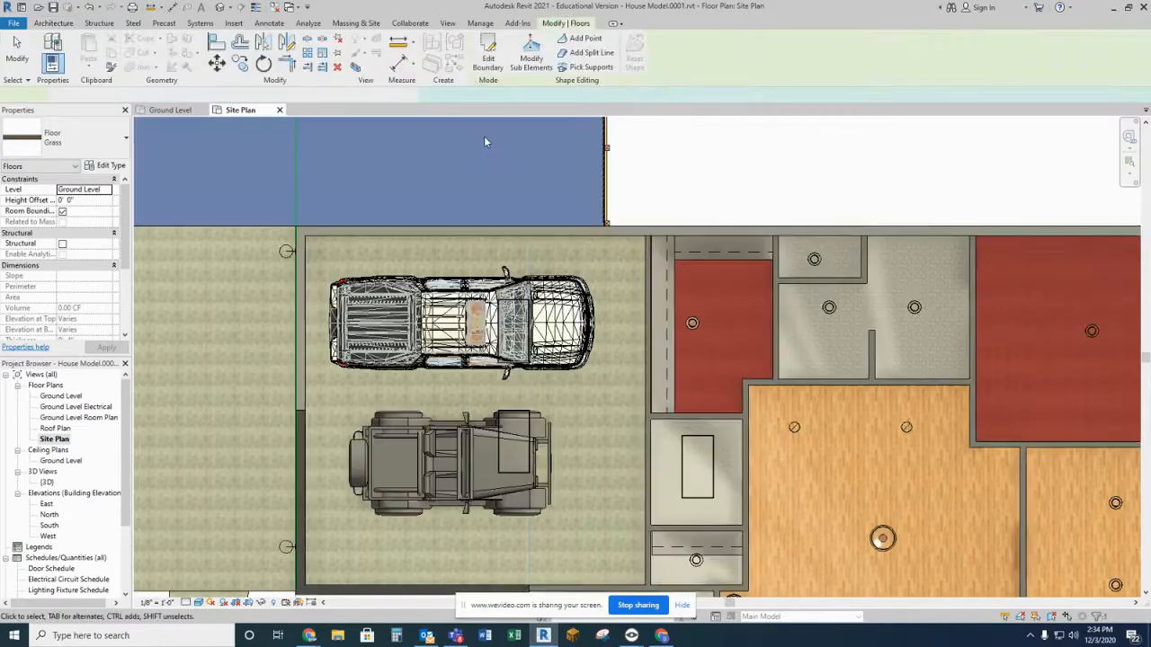
pyautogui.scroll(-4, 484, 136)
pyautogui.moveTo(163, 255); pyautogui.dragTo(259, 326, button='middle')
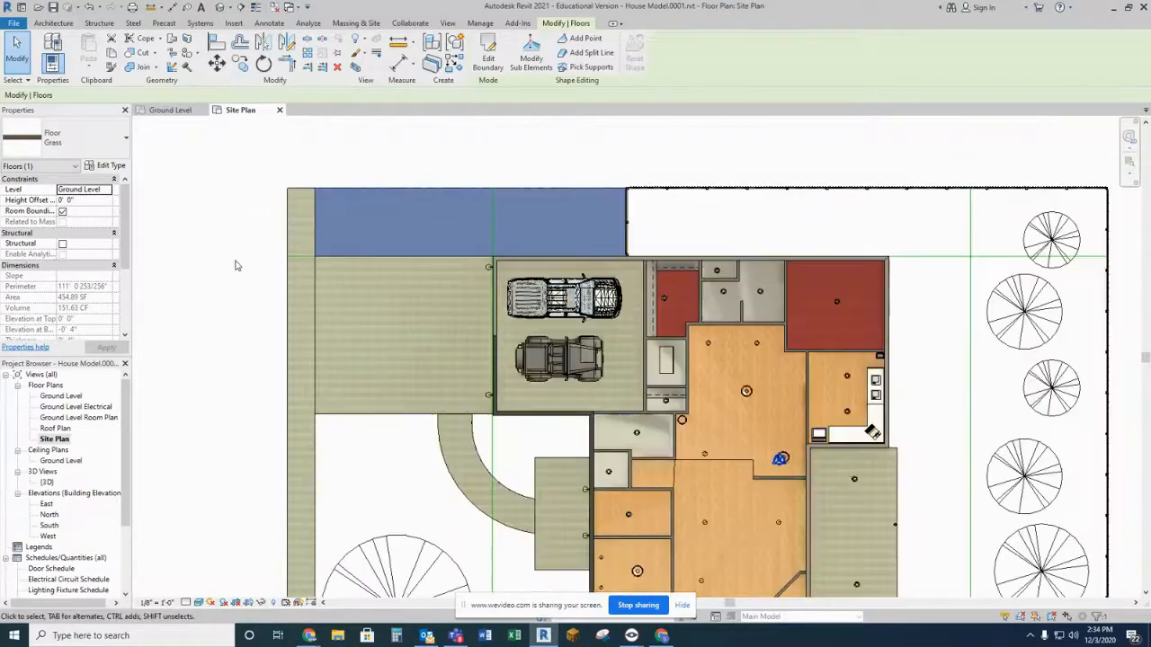
pyautogui.press('Escape')
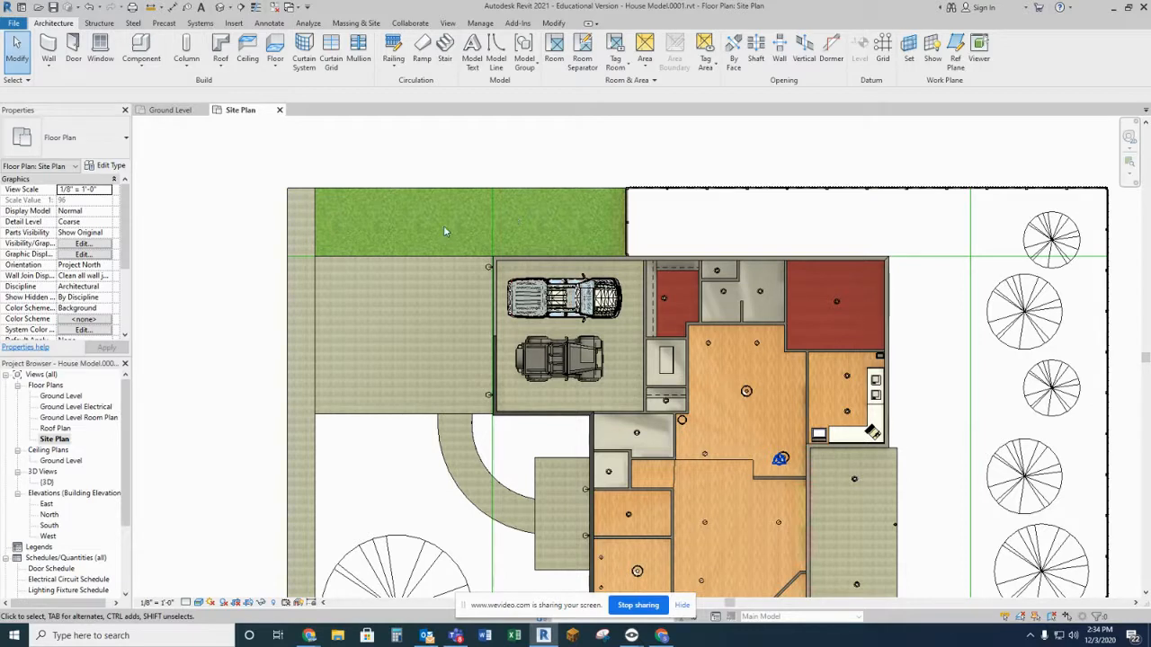
# Step: Review the texture settings of the Grass material through the new lawn's floor type, and leave them as they are
pyautogui.click(375, 258)
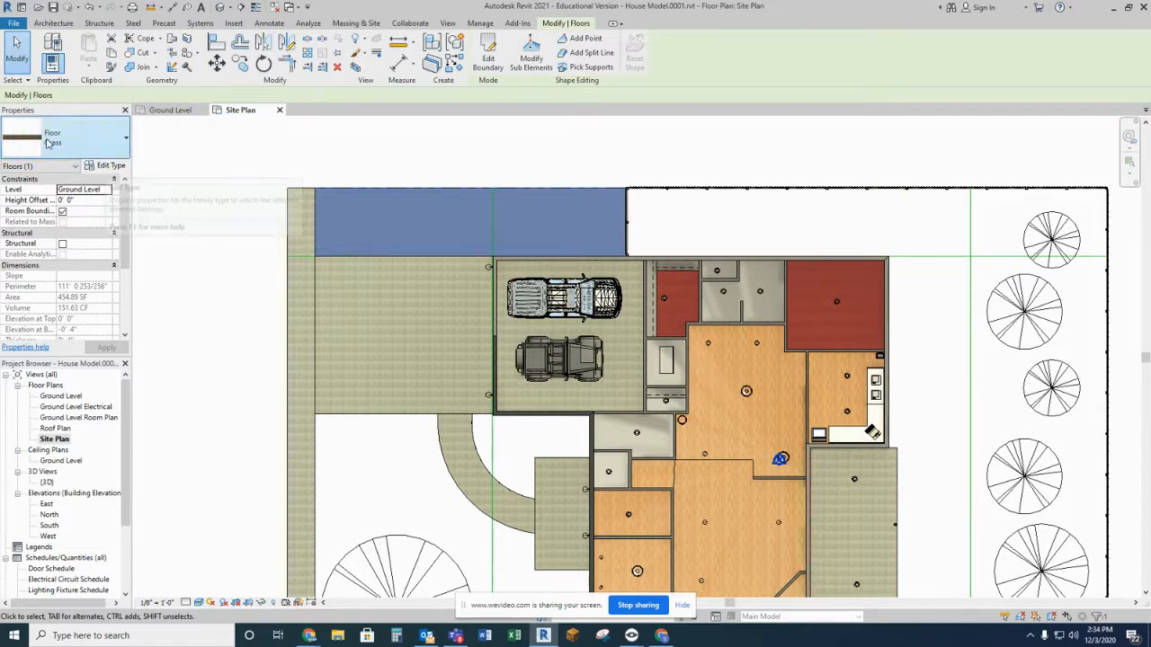
pyautogui.click(107, 165)
pyautogui.click(593, 245)
pyautogui.click(539, 260)
pyautogui.click(546, 260)
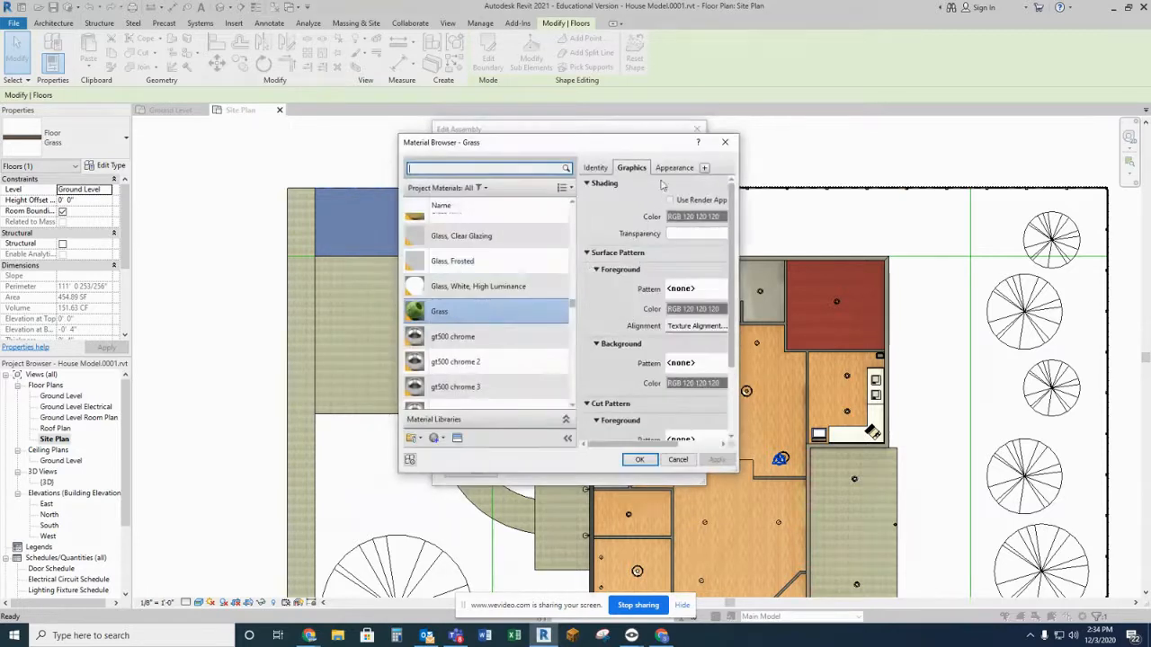
pyautogui.click(673, 168)
pyautogui.click(694, 329)
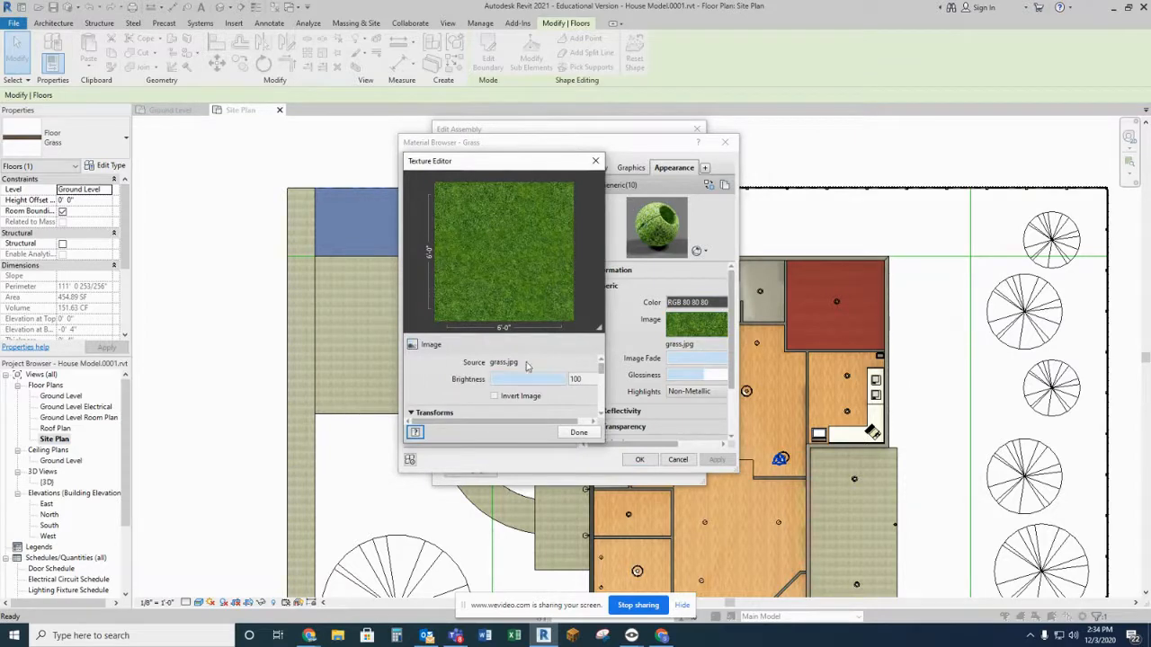
pyautogui.click(578, 433)
pyautogui.click(639, 459)
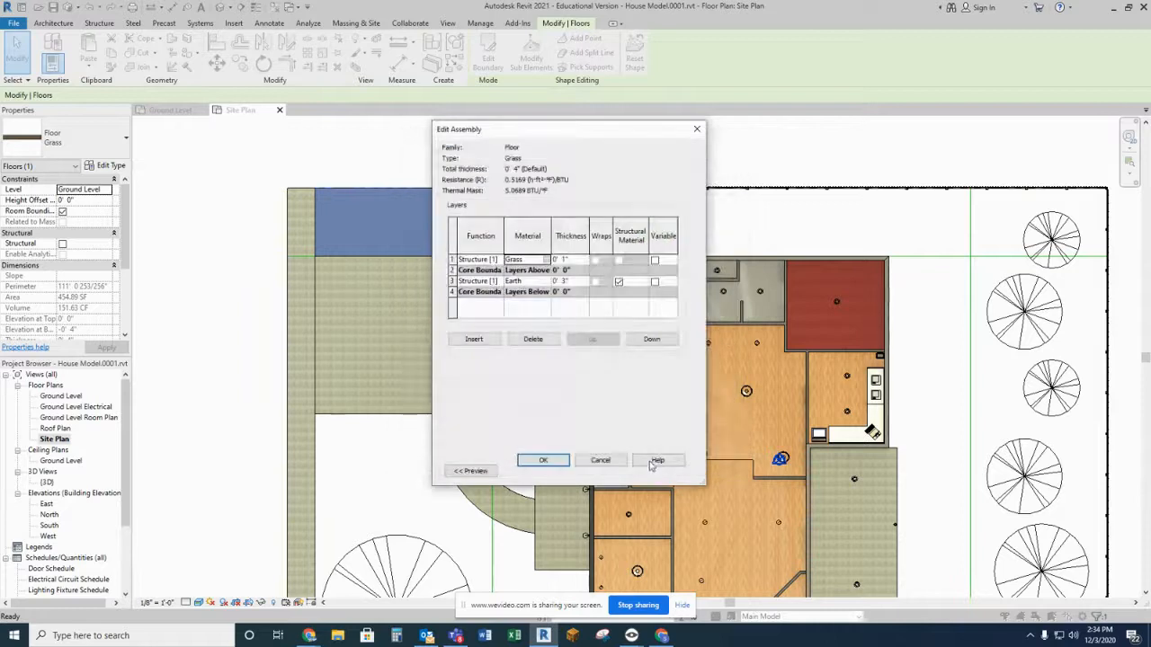
pyautogui.click(538, 460)
pyautogui.click(543, 470)
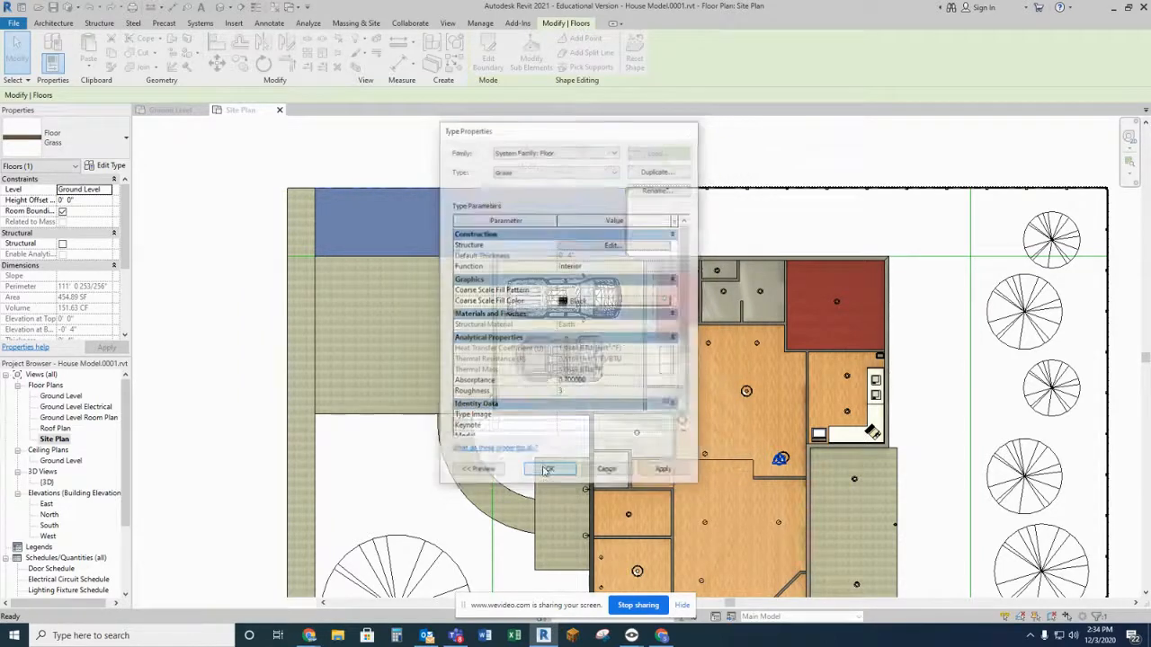
pyautogui.click(239, 239)
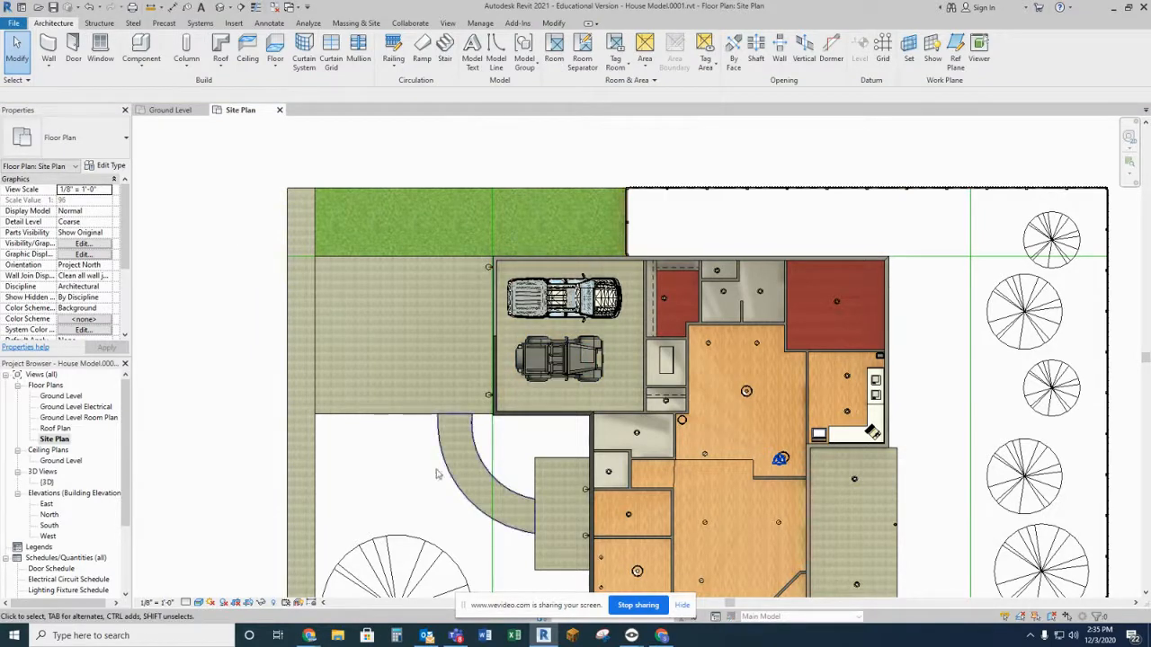
pyautogui.moveTo(437, 506); pyautogui.dragTo(423, 378, button='middle')
pyautogui.scroll(5, 510, 358)
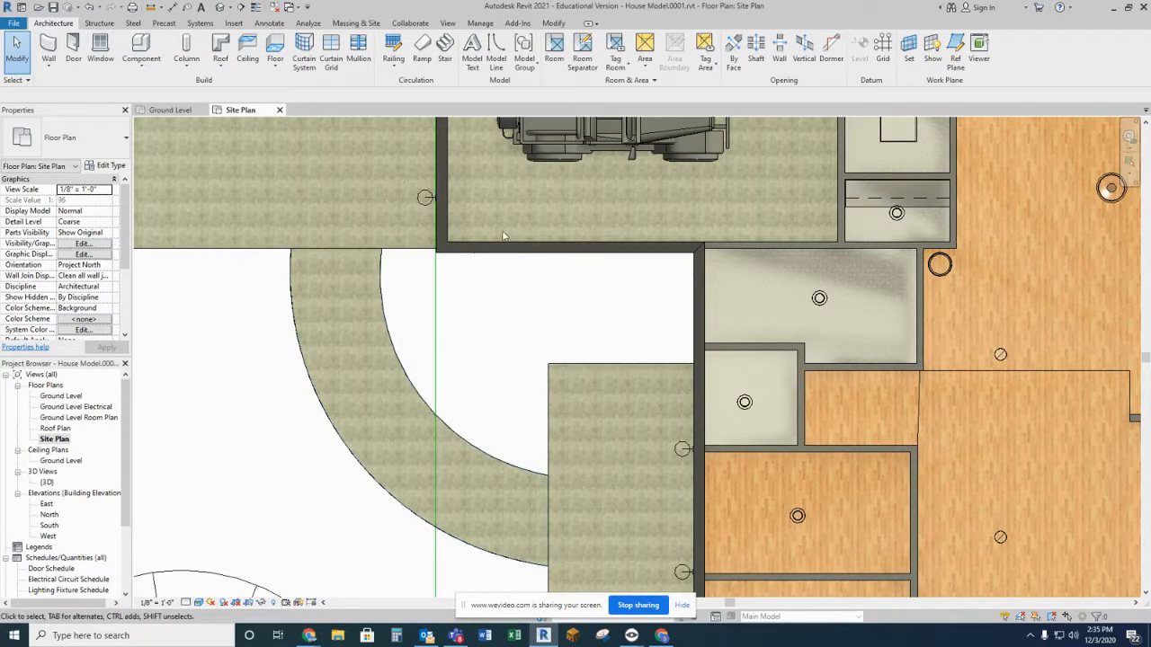
# Step: Start a Grass floor boundary from the house wall, the porch slab's edges, the walkway's inner arc and the driveway's lower edge
pyautogui.click(272, 54)
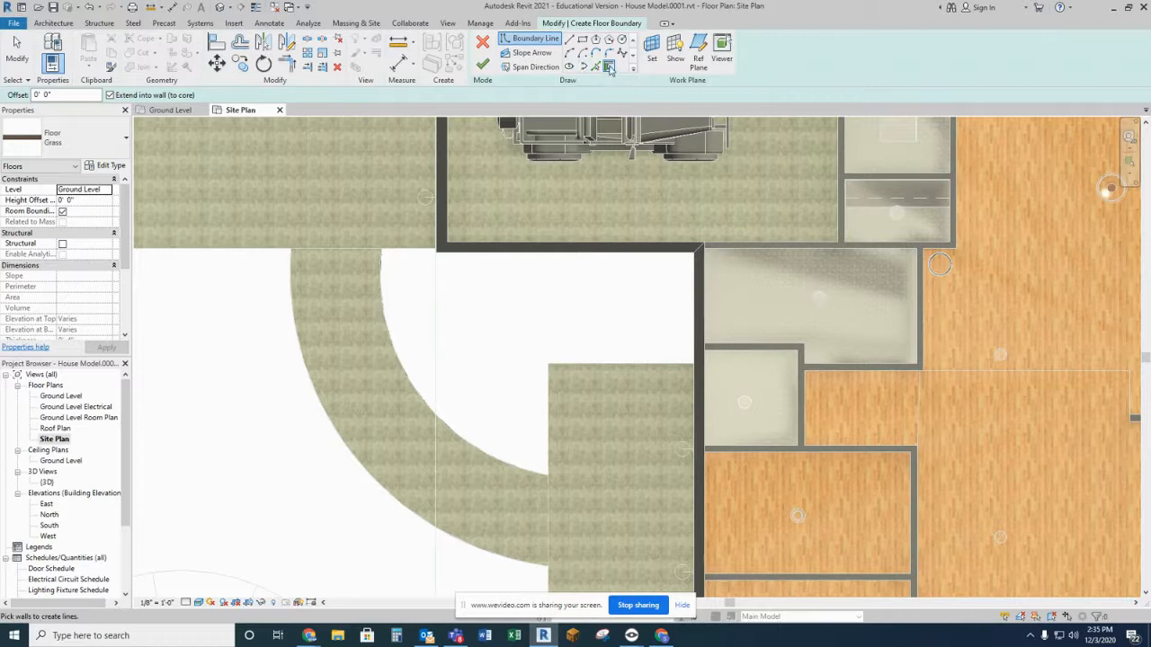
pyautogui.click(698, 304)
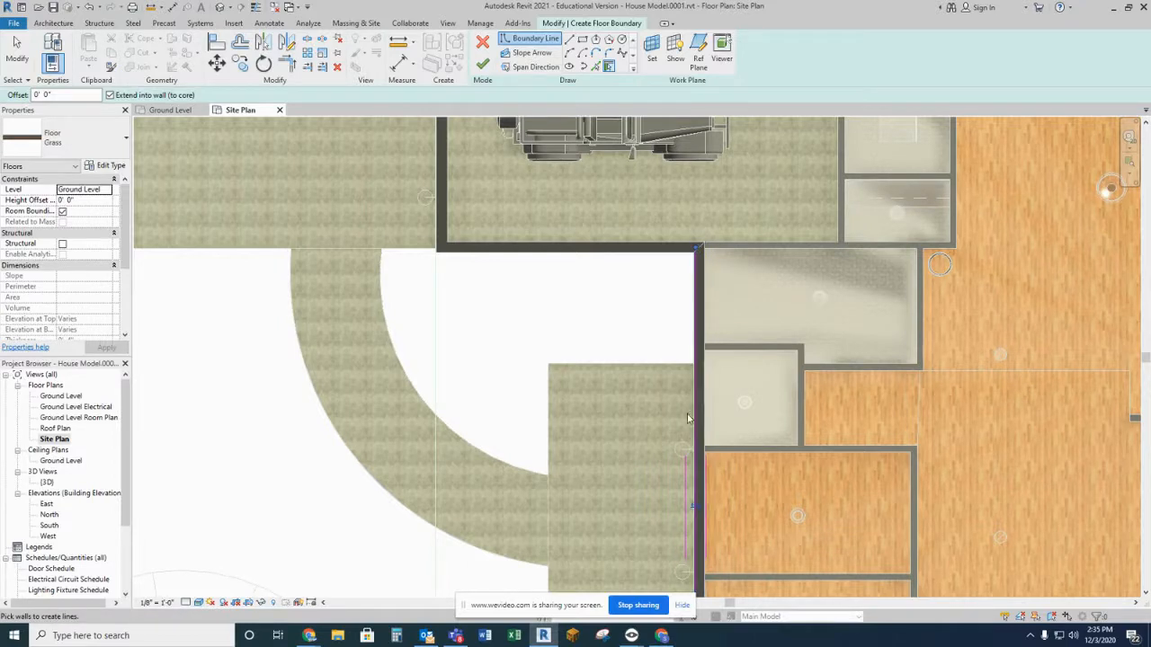
pyautogui.click(596, 68)
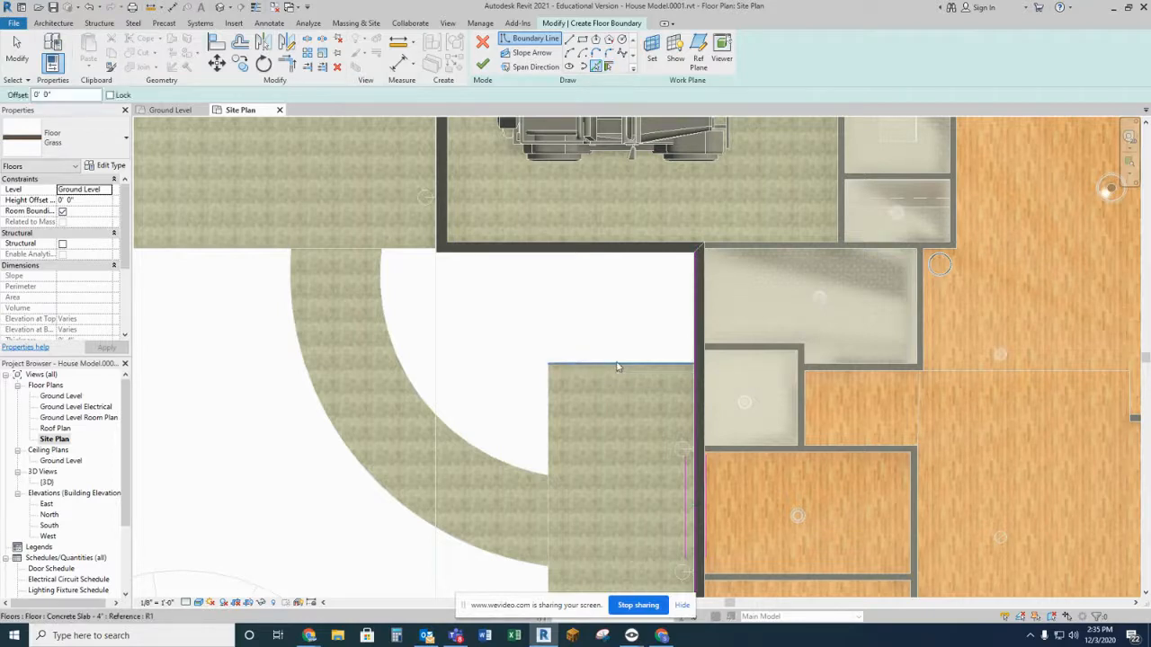
pyautogui.click(544, 365)
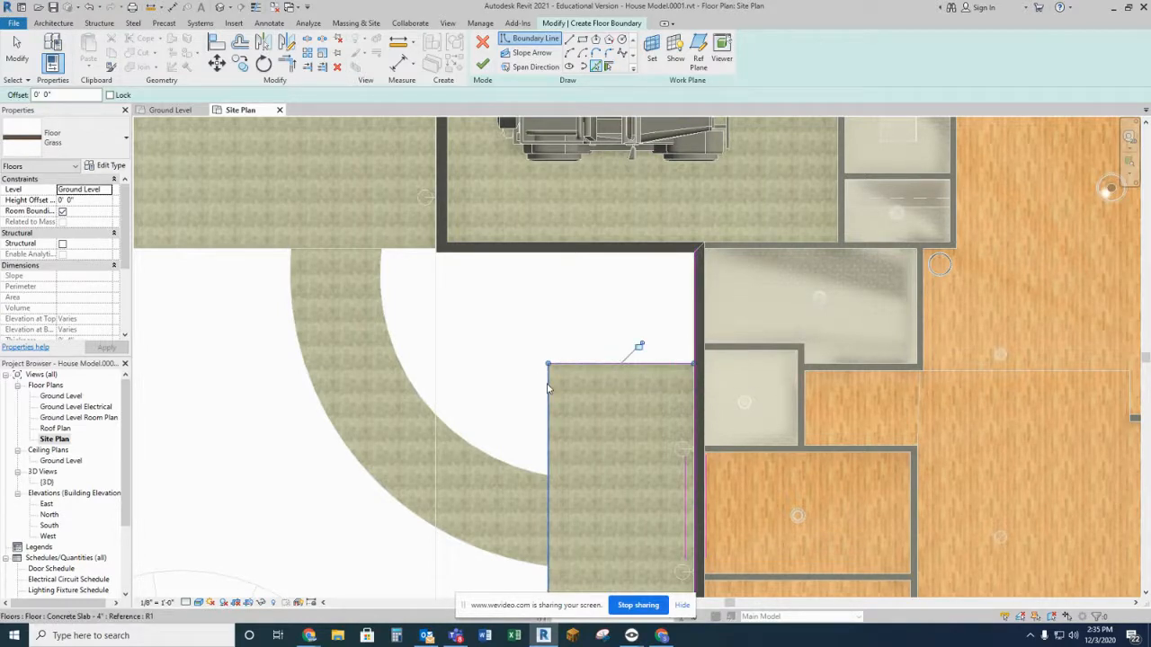
pyautogui.click(538, 388)
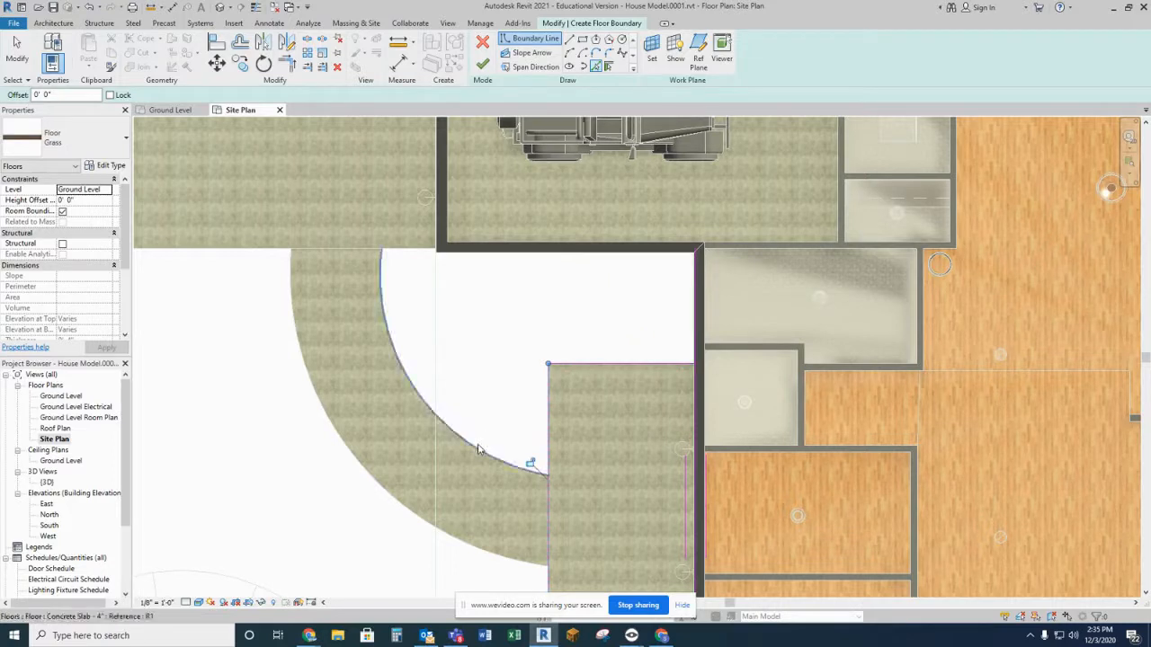
pyautogui.click(479, 449)
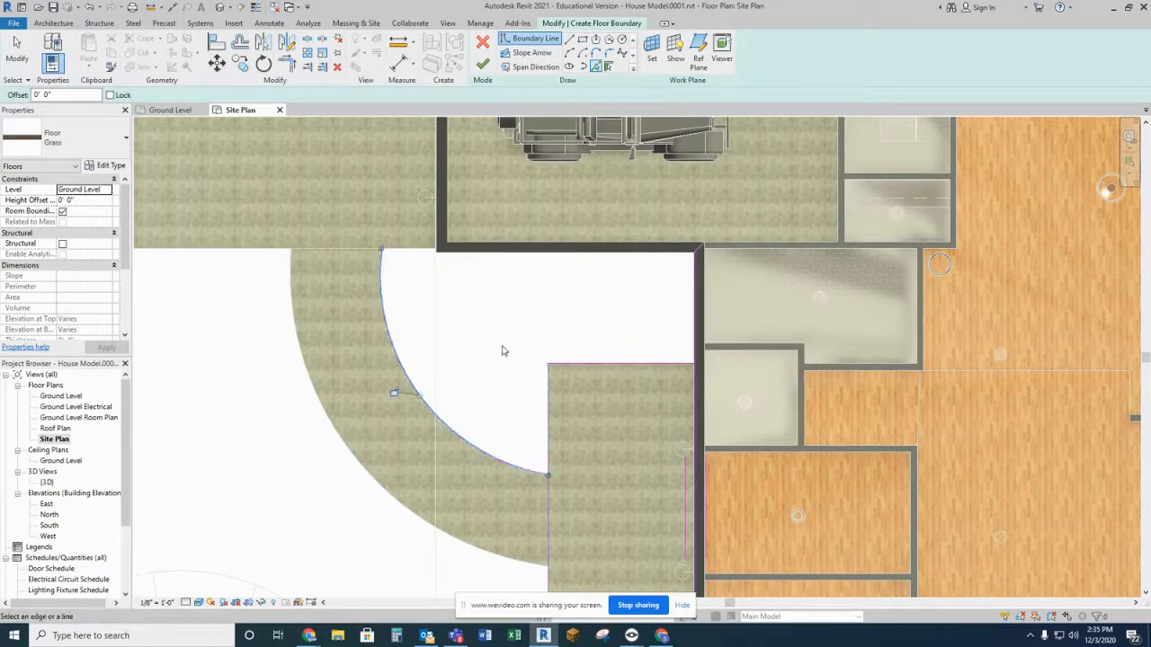
pyautogui.click(448, 270)
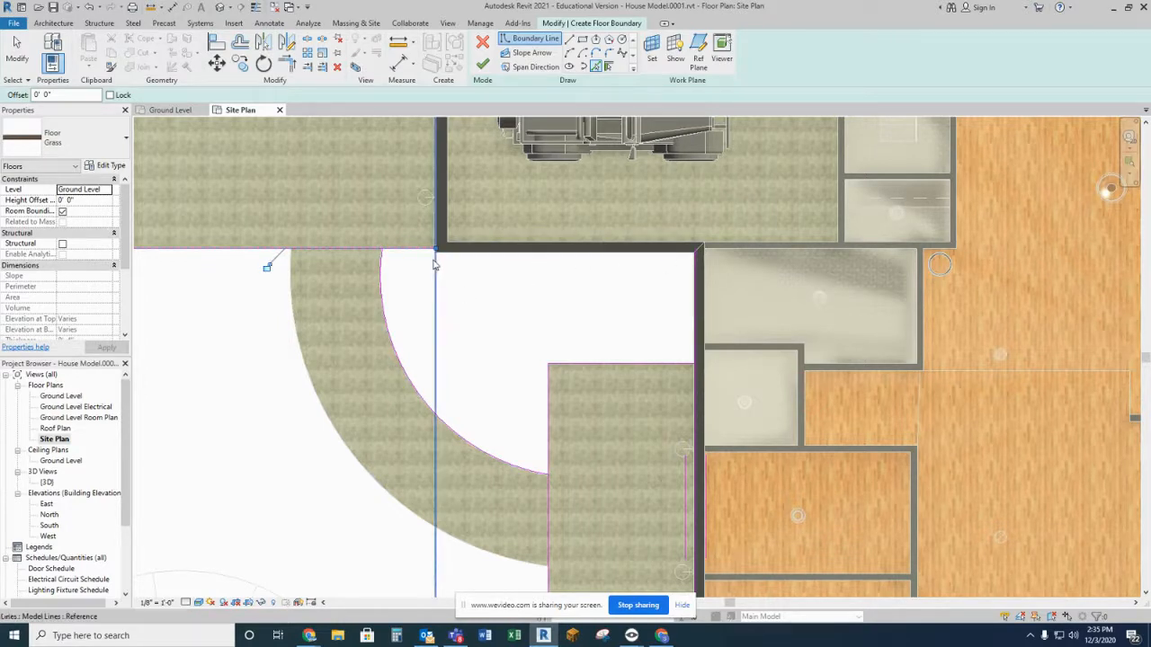
# Step: Trim the driveway-edge boundary line at the walkway arc and extend it along the garage wall to meet the house wall line
pyautogui.scroll(3, 436, 256)
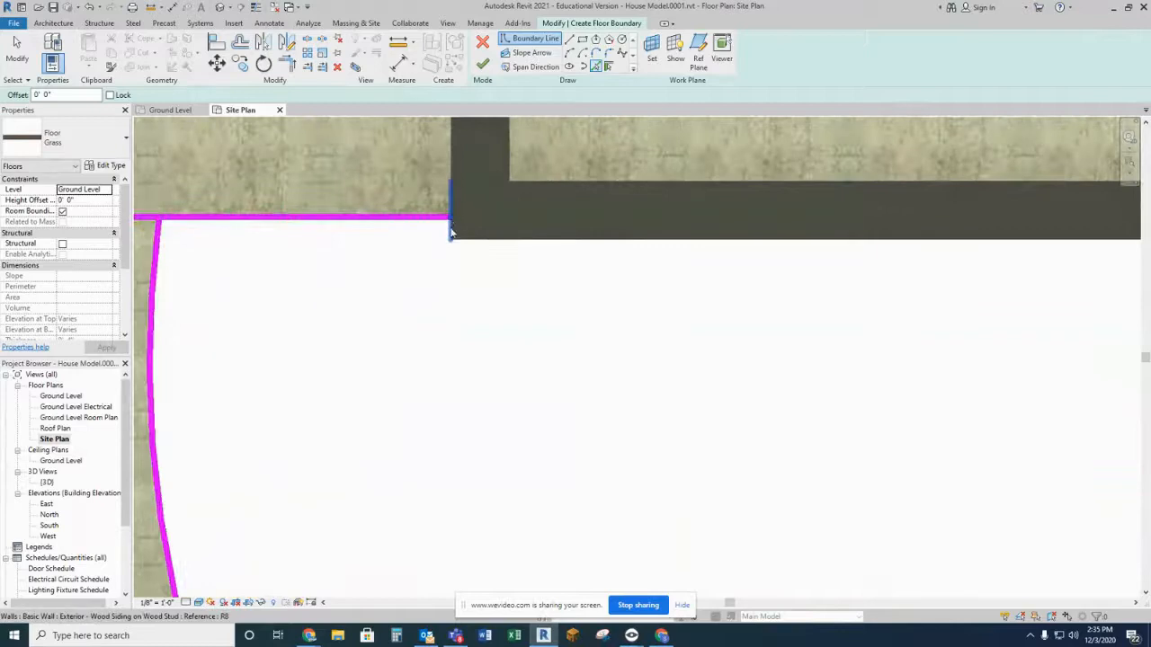
pyautogui.scroll(-3, 452, 232)
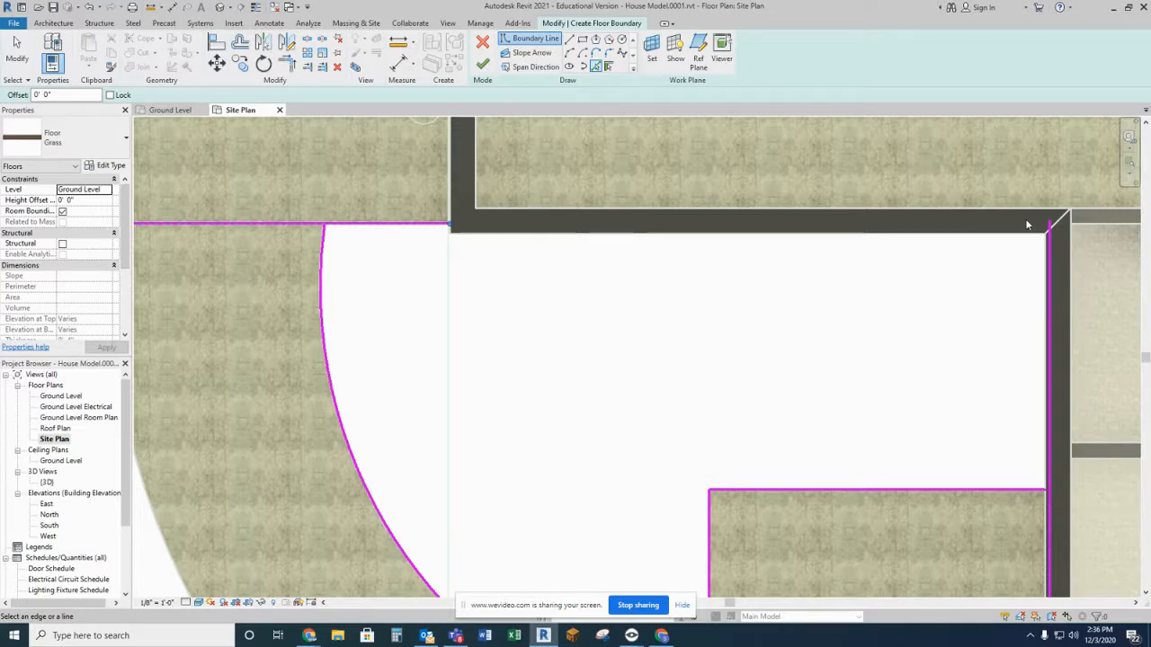
pyautogui.scroll(1, 885, 328)
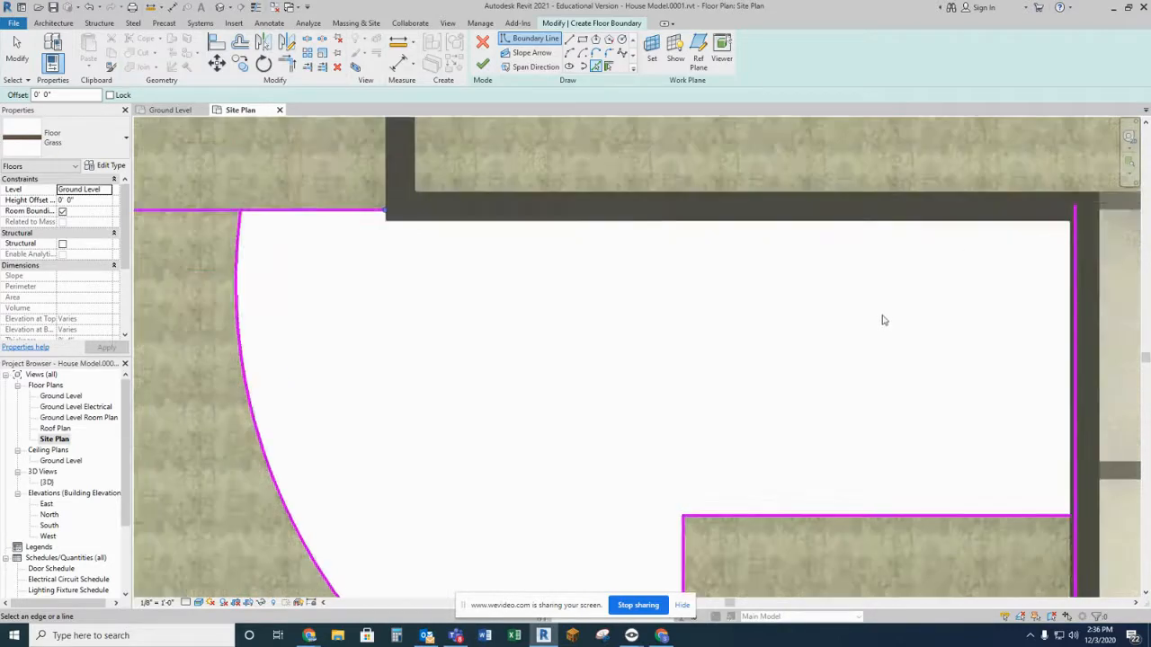
pyautogui.scroll(-3, 884, 324)
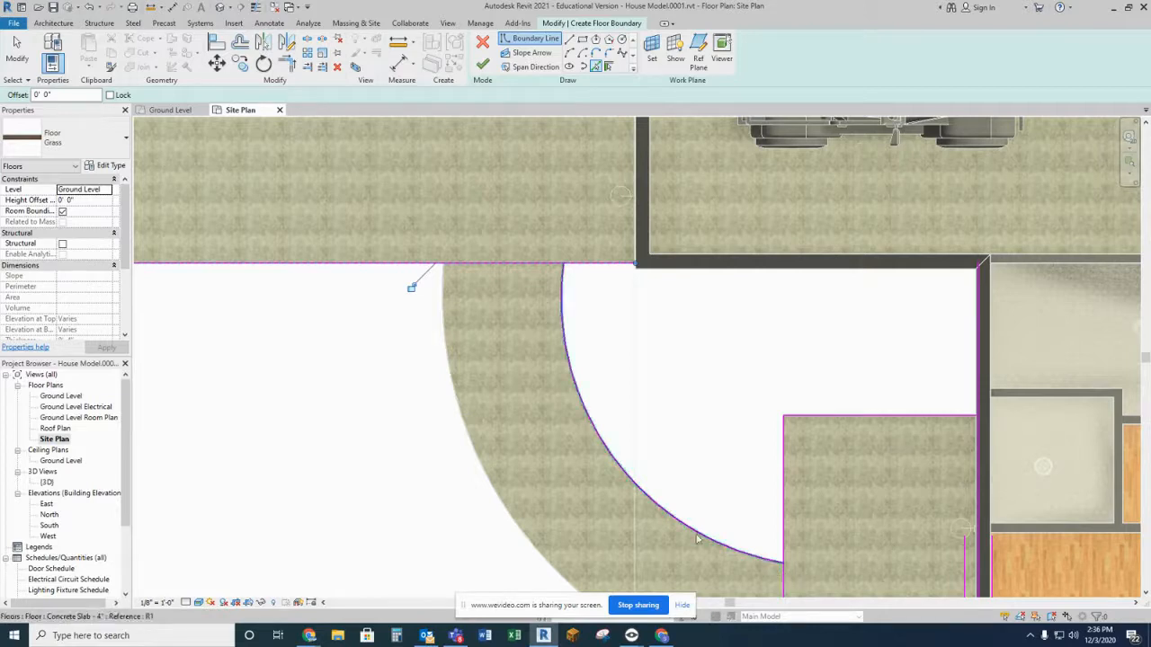
pyautogui.click(287, 65)
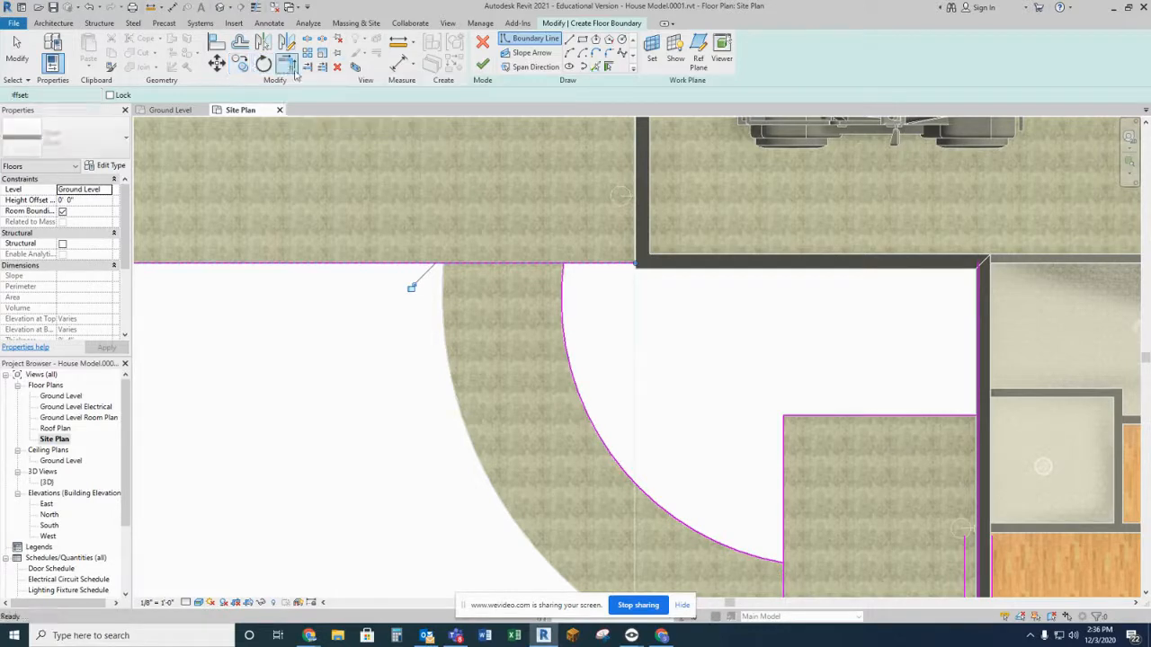
pyautogui.click(596, 266)
pyautogui.click(570, 308)
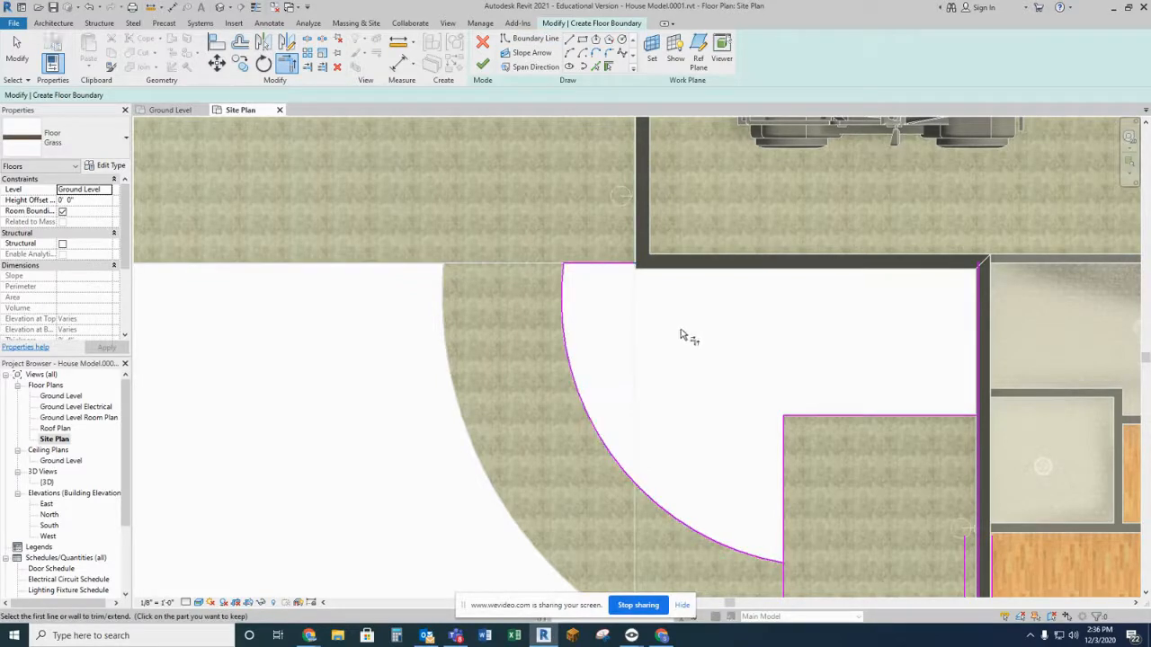
pyautogui.click(615, 266)
pyautogui.click(980, 331)
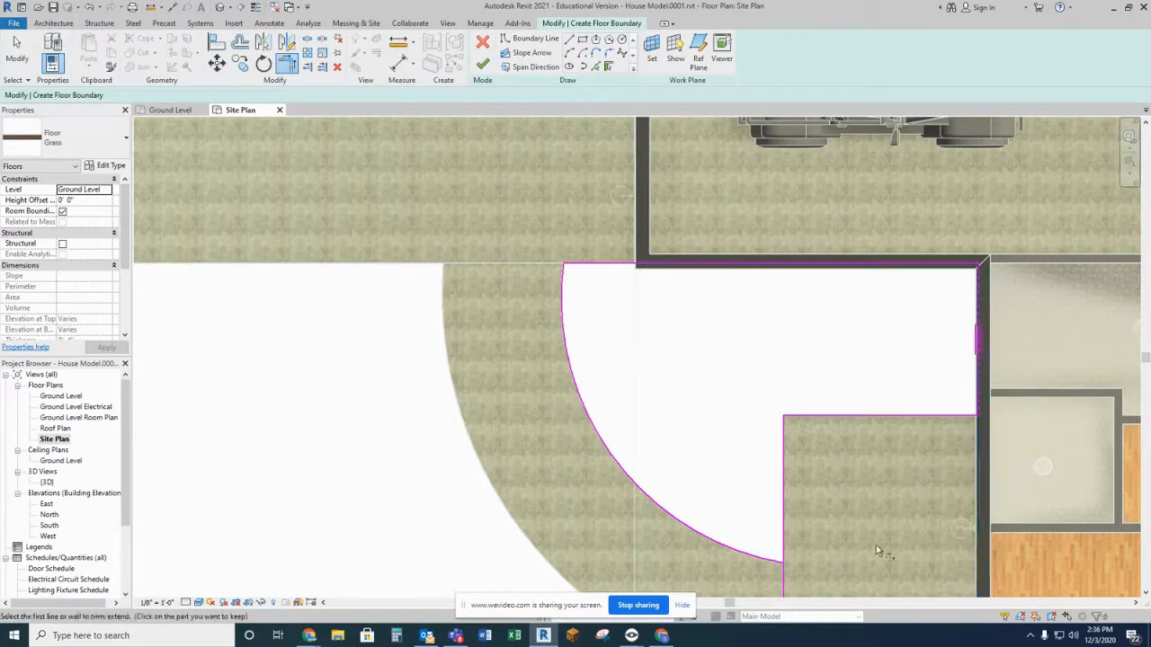
# Step: Trim the porch's side line to the walkway arc, then finish the Grass floor between garage, walkway and porch, dismissing any warning
pyautogui.click(786, 544)
pyautogui.click(757, 555)
pyautogui.scroll(-2, 783, 340)
pyautogui.scroll(1, 782, 338)
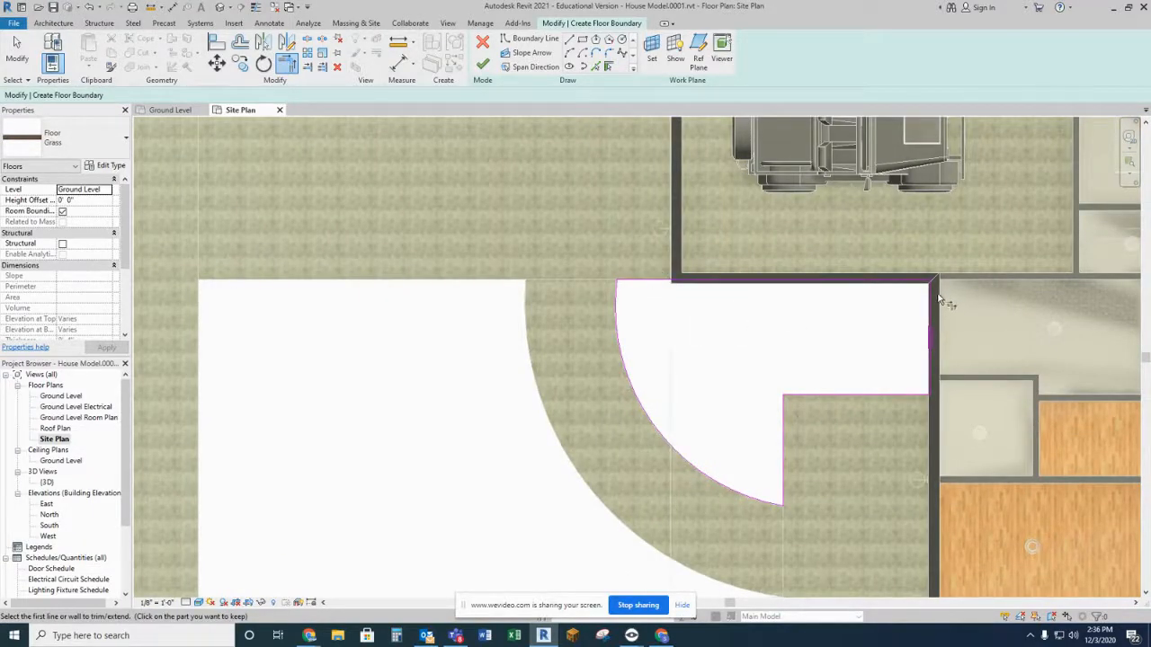
pyautogui.click(482, 65)
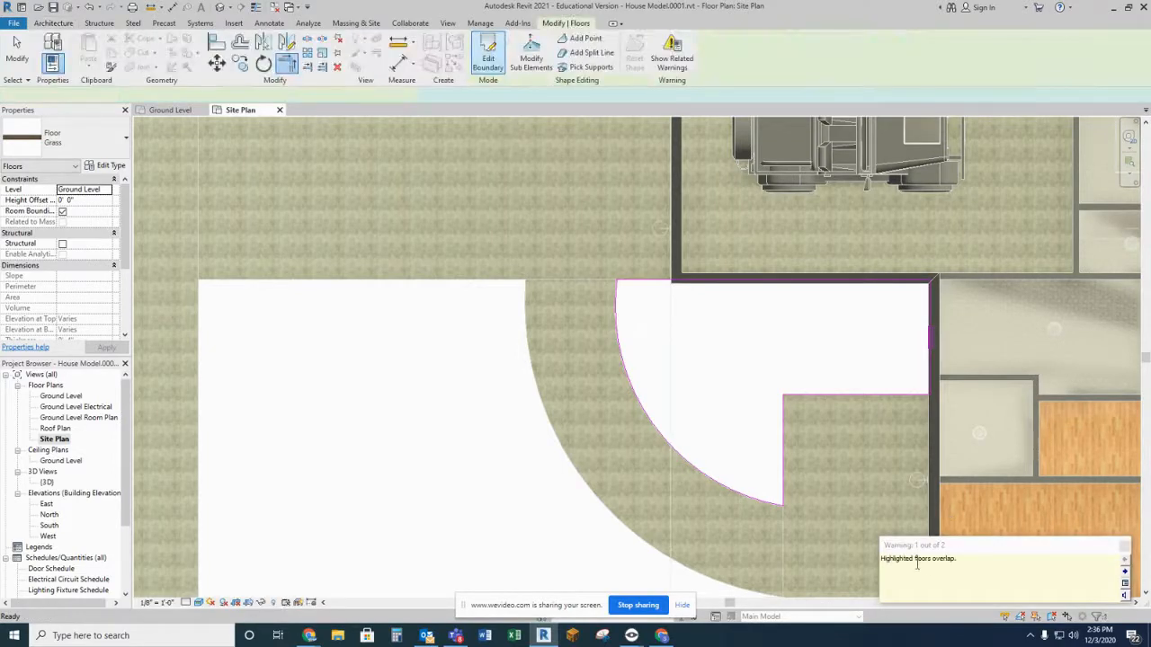
pyautogui.click(1124, 548)
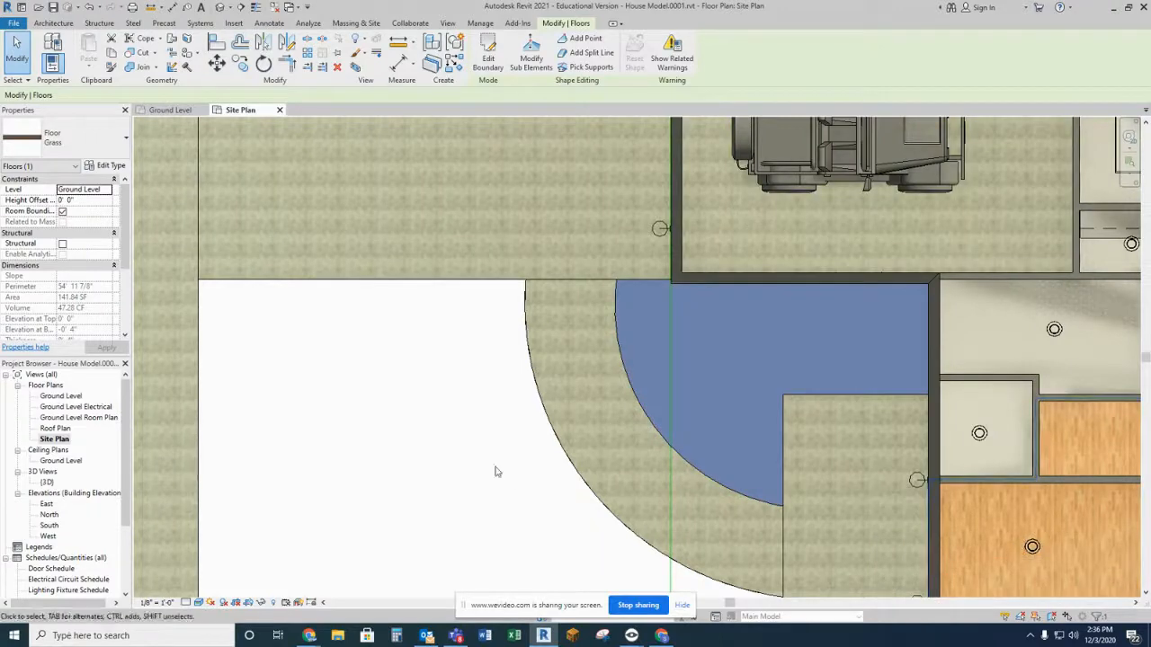
pyautogui.press('Escape')
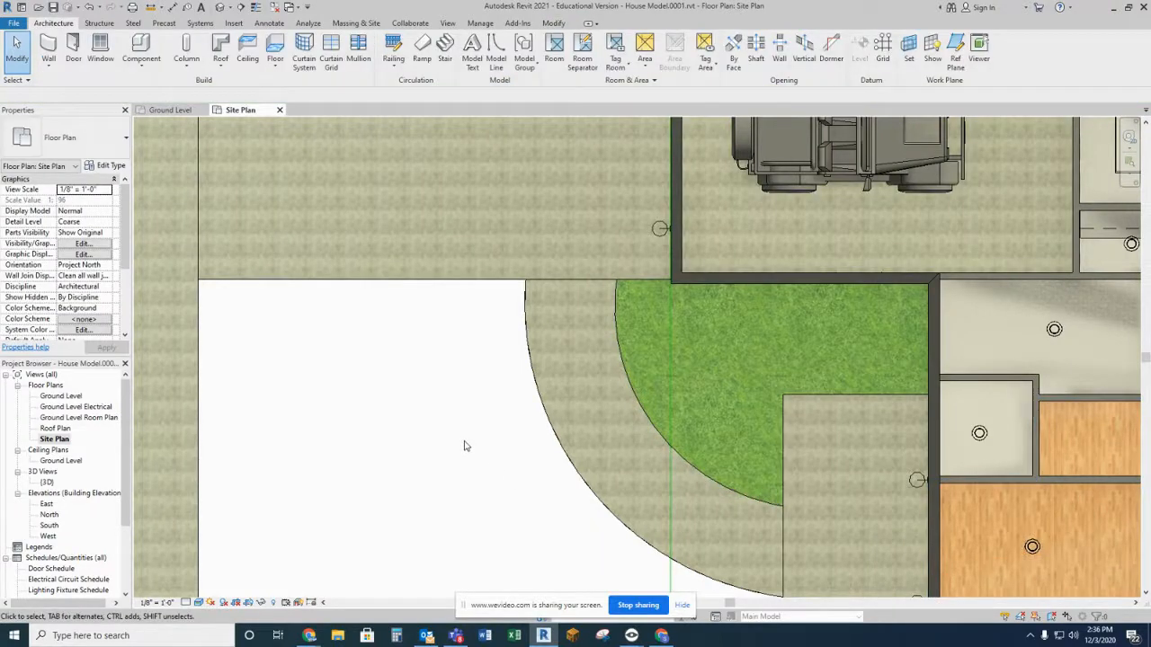
# Step: Reveal the site plan's hidden elements, unhide the Roofs category, and turn the reveal mode off
pyautogui.scroll(-5, 465, 446)
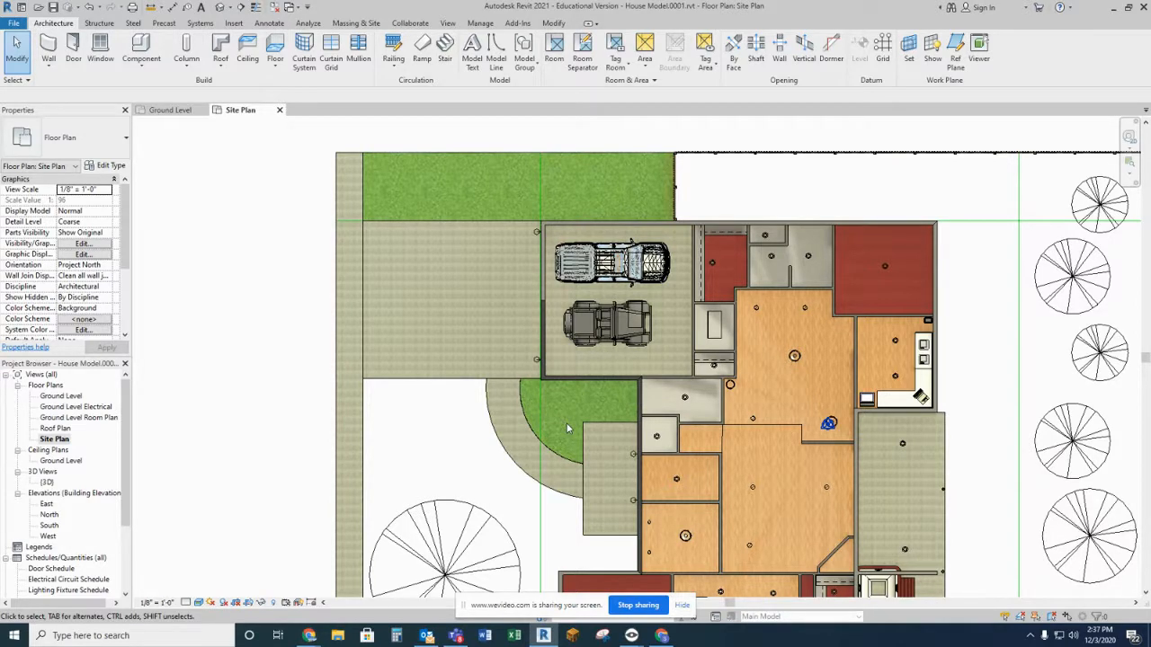
pyautogui.scroll(-4, 573, 363)
pyautogui.moveTo(520, 492); pyautogui.dragTo(507, 376, button='middle')
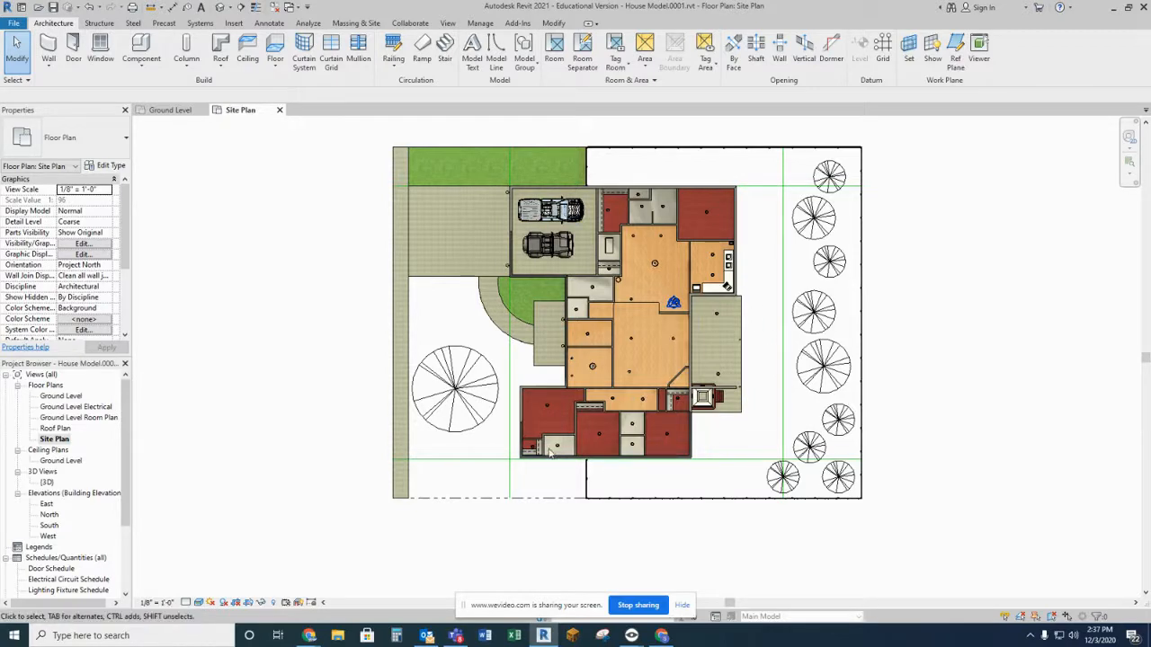
pyautogui.click(272, 602)
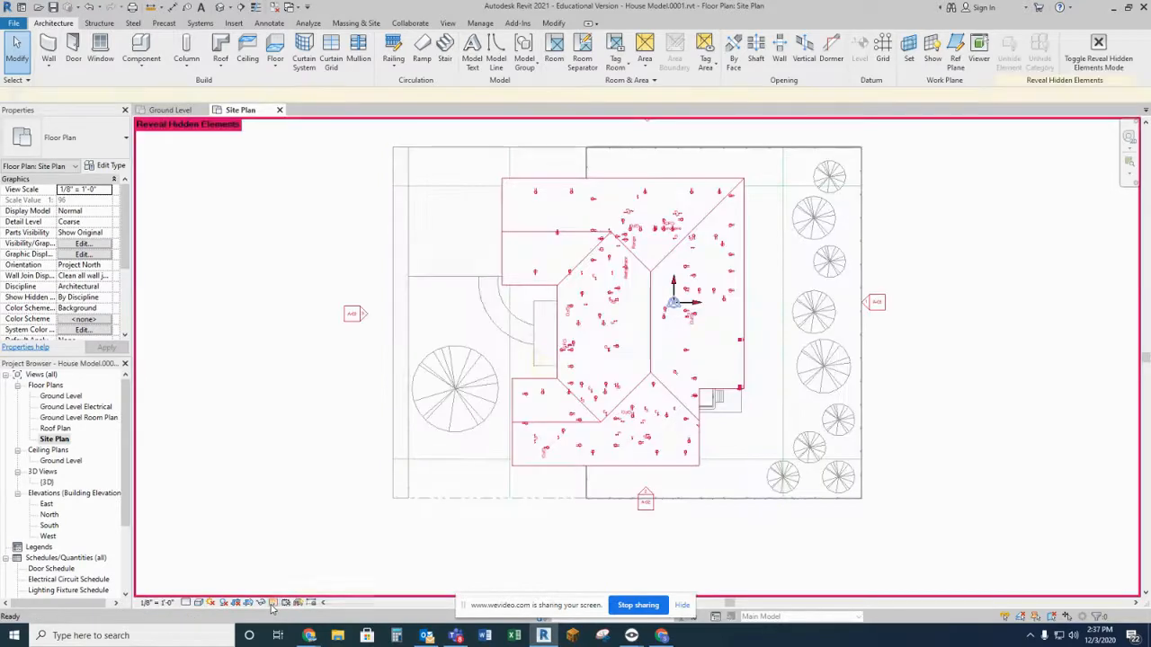
pyautogui.rightClick(609, 186)
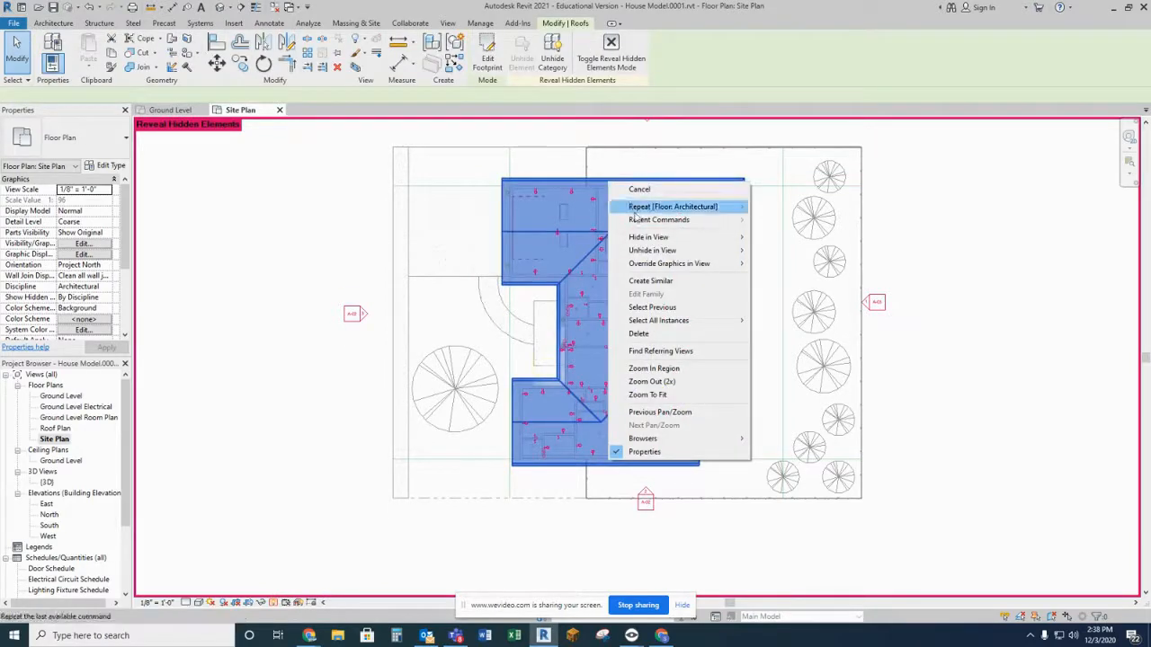
pyautogui.moveTo(673, 252)
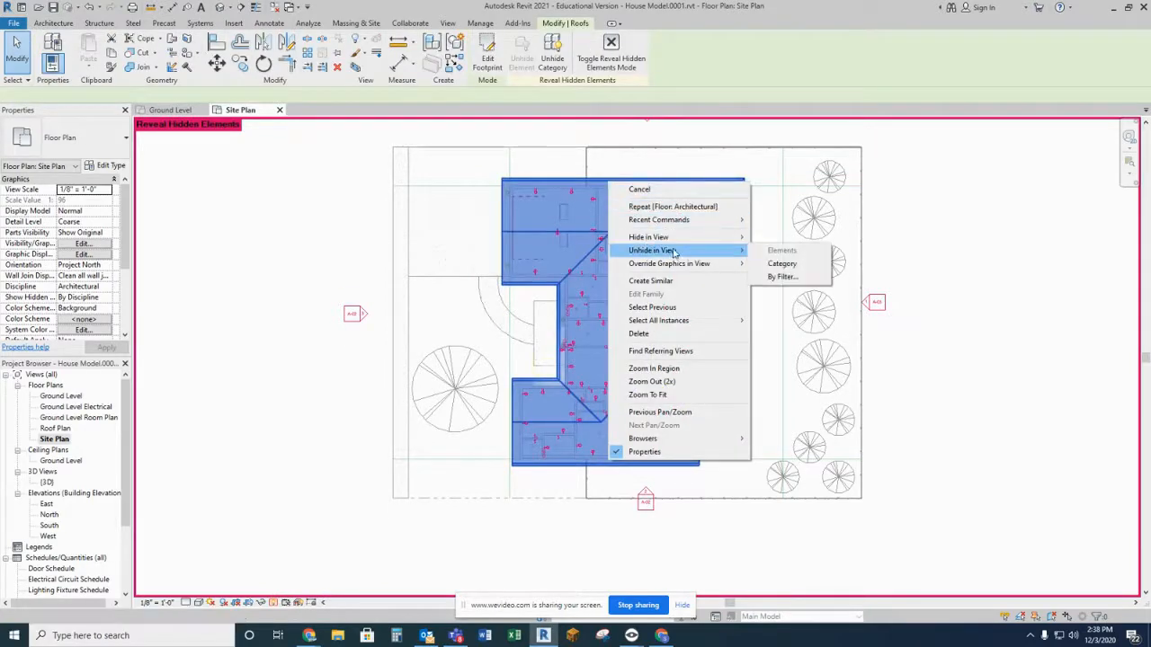
pyautogui.click(781, 264)
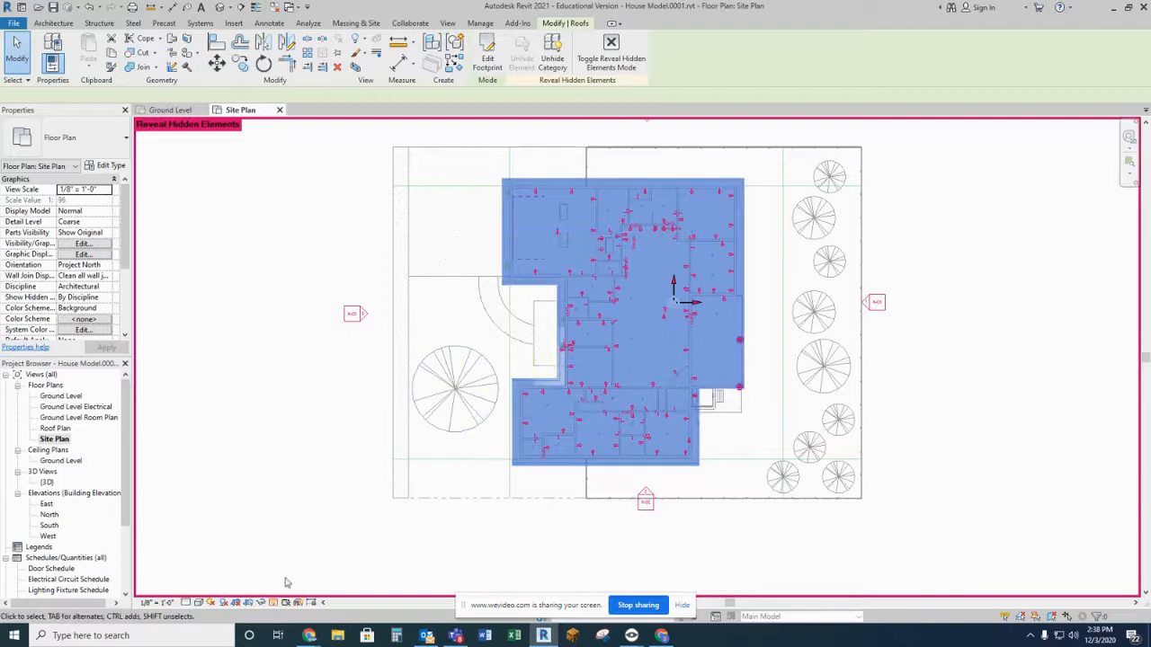
pyautogui.click(277, 604)
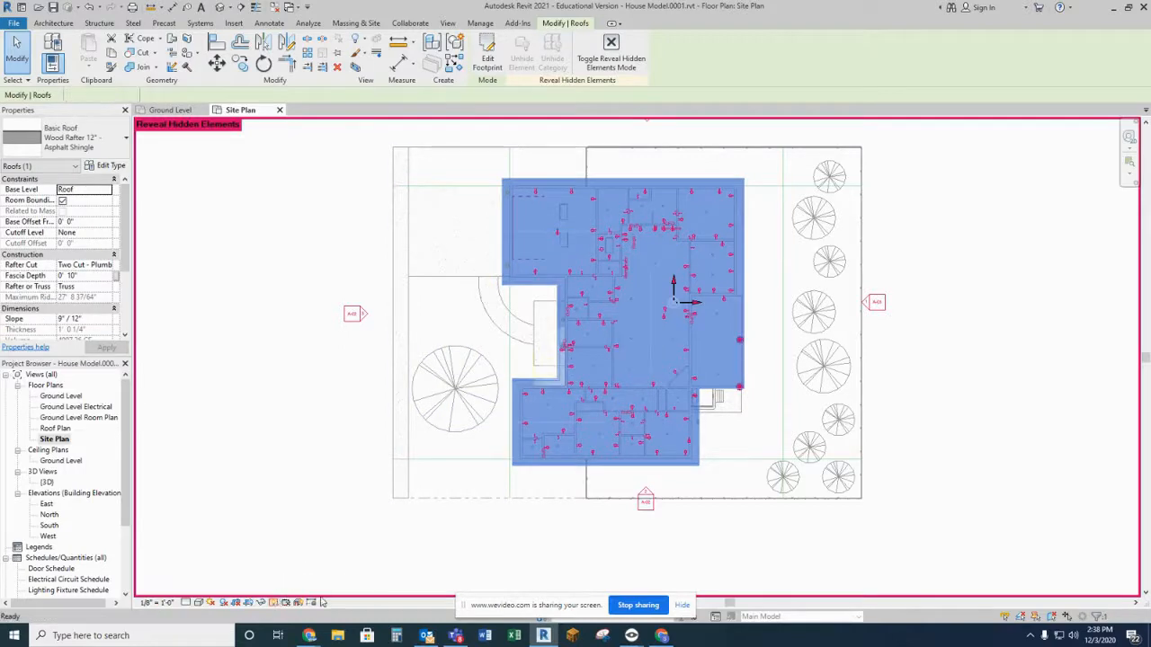